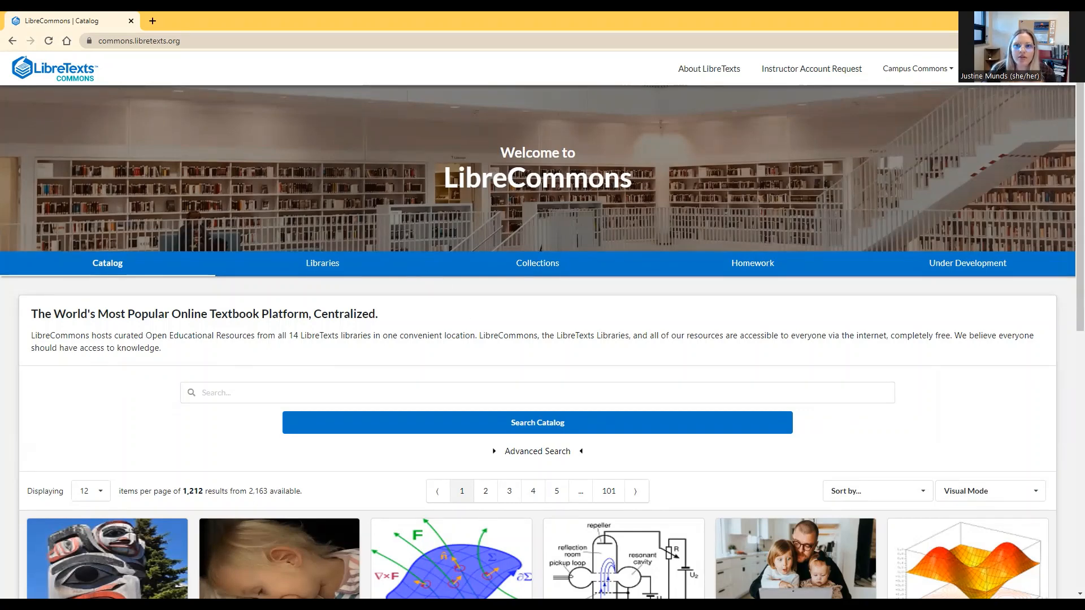
Log in to the LibreTexts Conductor with the stored account credentials and open the Humanities library
click(1025, 69)
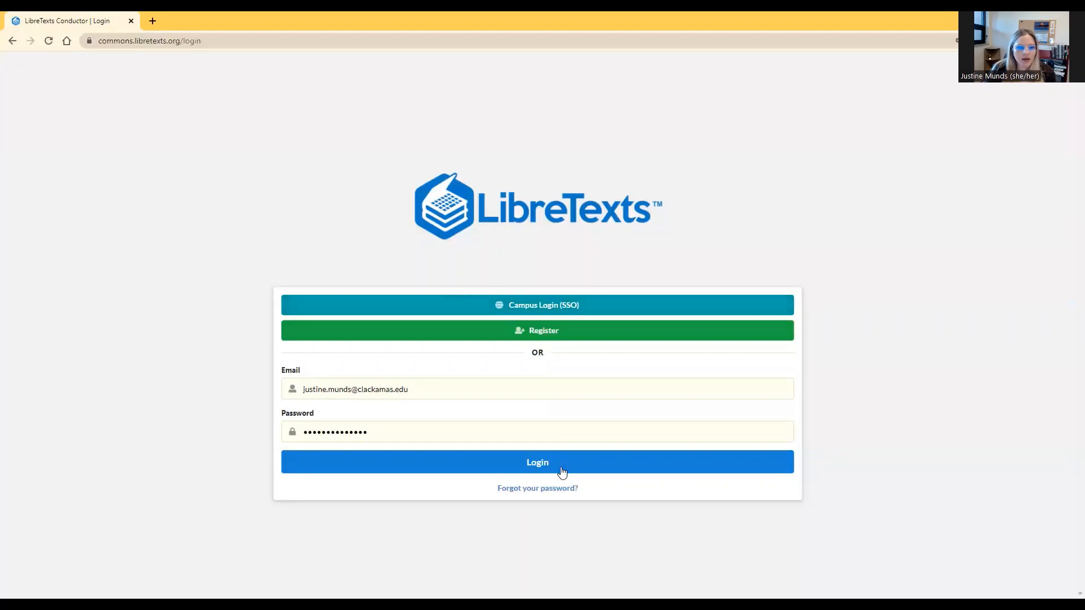
click(497, 469)
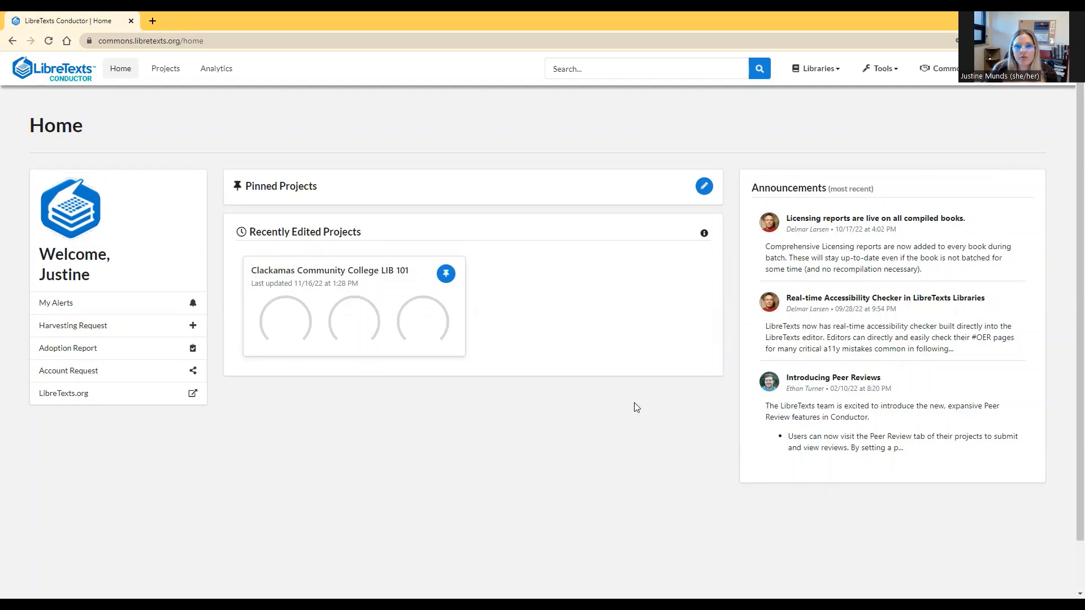
click(836, 74)
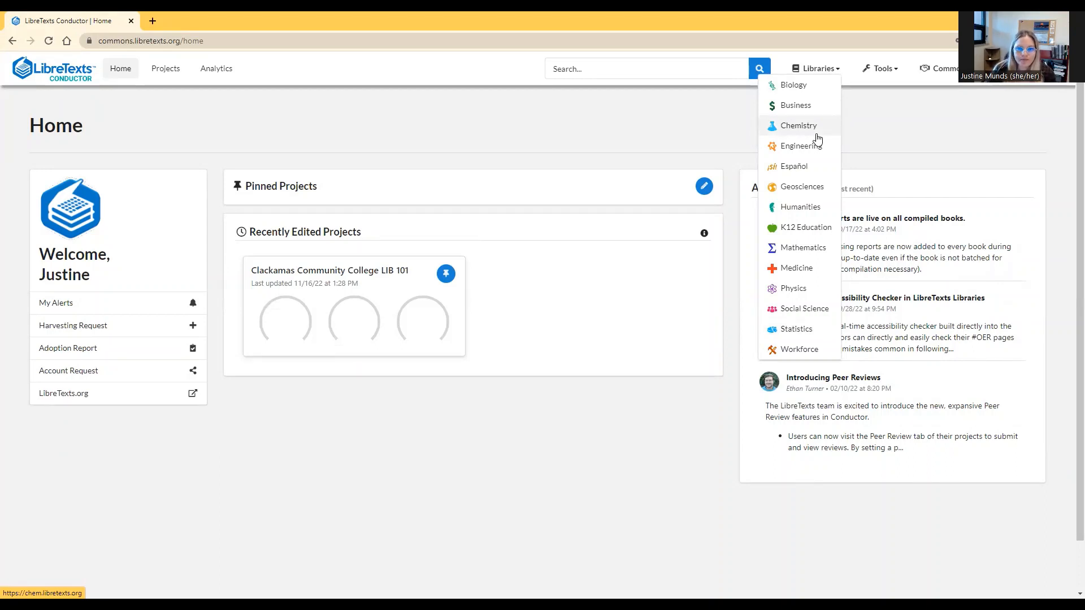
click(805, 208)
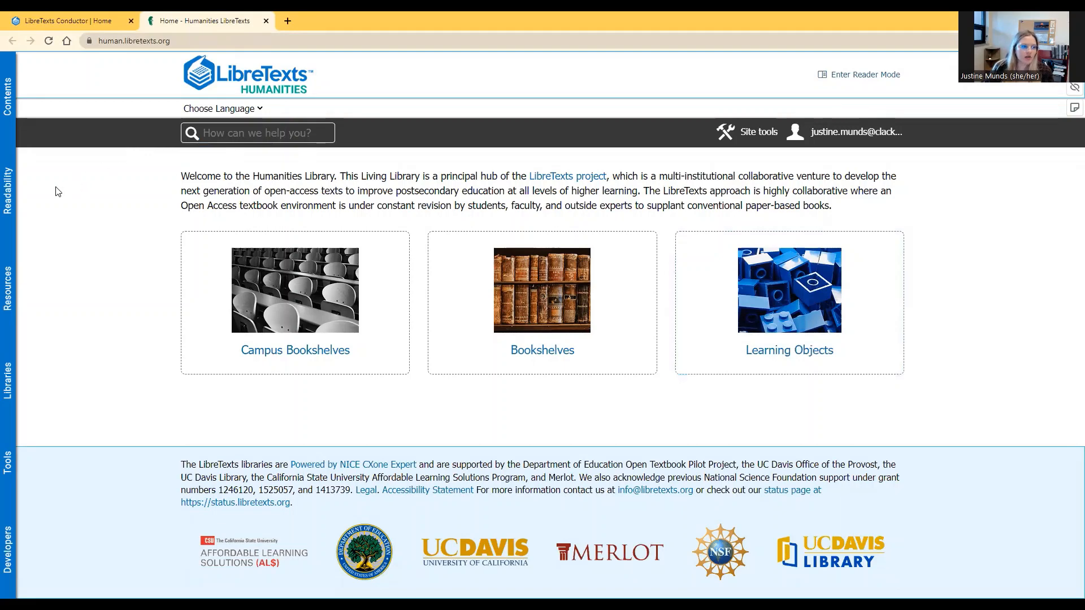
Open the OER Remixer for the Humanities library and look over its library sources and default remix outline
click(7, 461)
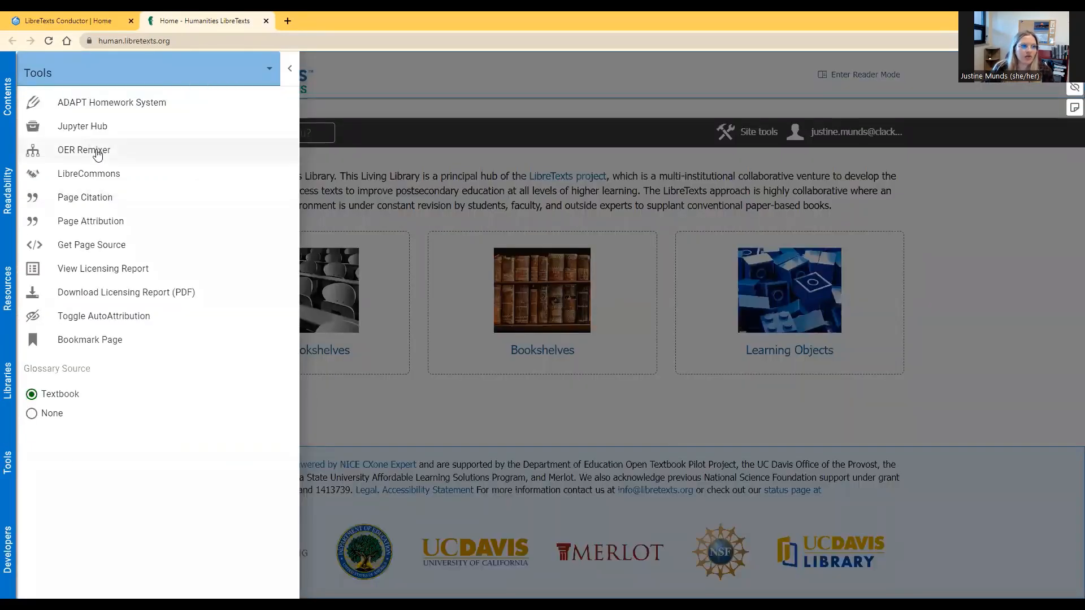
click(96, 151)
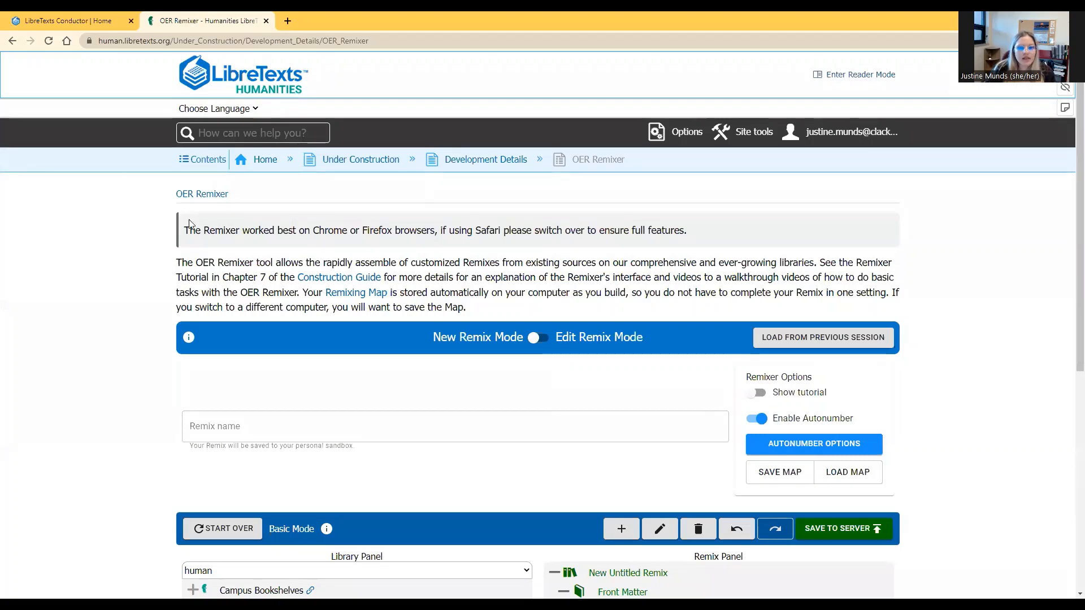
scroll(962, 418, down, 5)
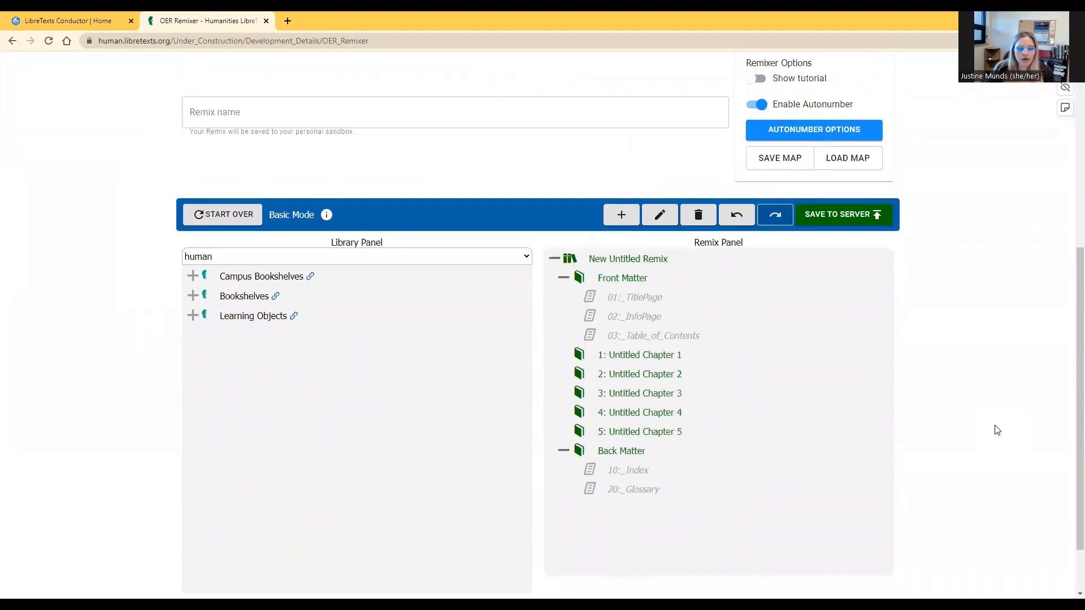
scroll(1008, 435, up, 2)
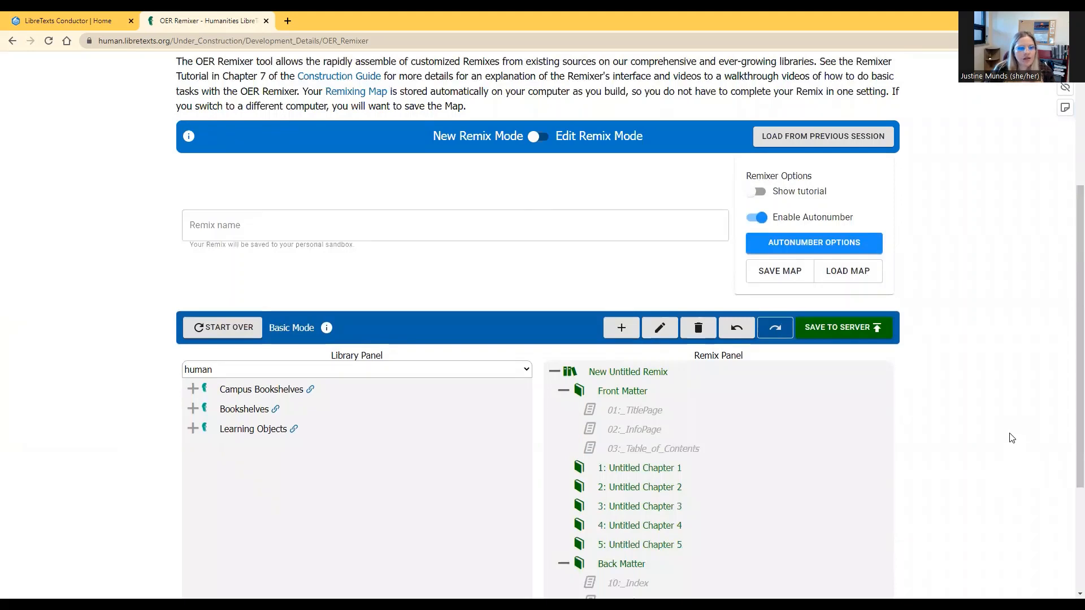
scroll(1011, 438, down, 2)
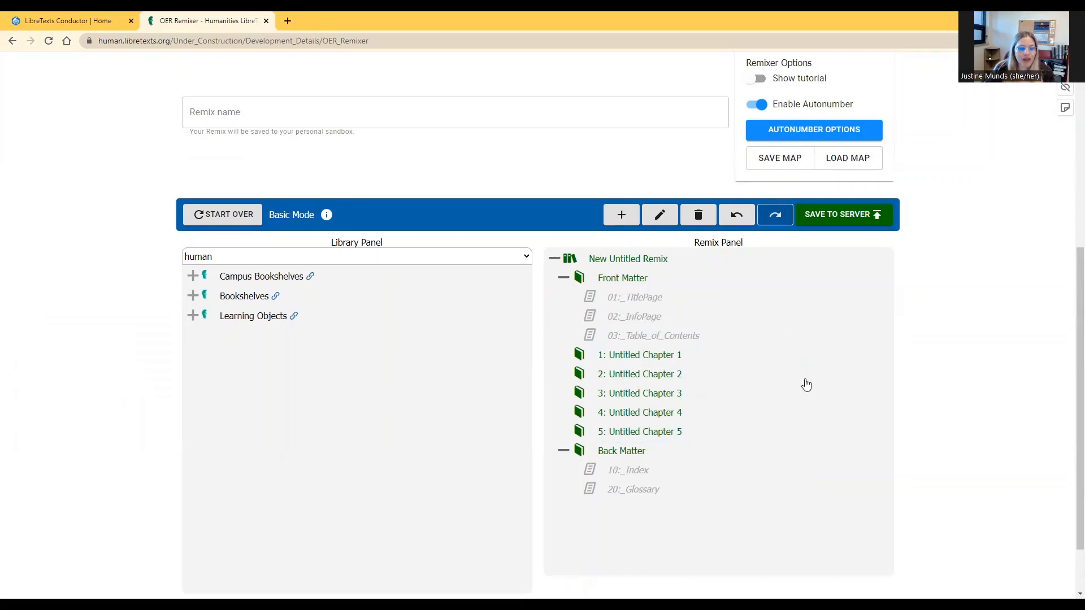
scroll(807, 407, up, 1)
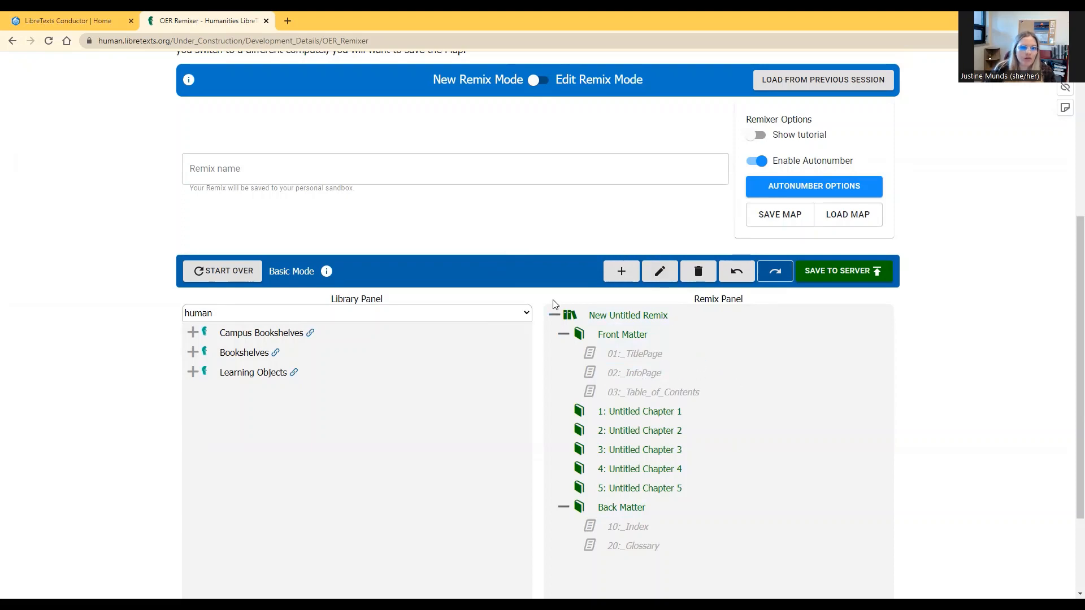
scroll(519, 129, down, 2)
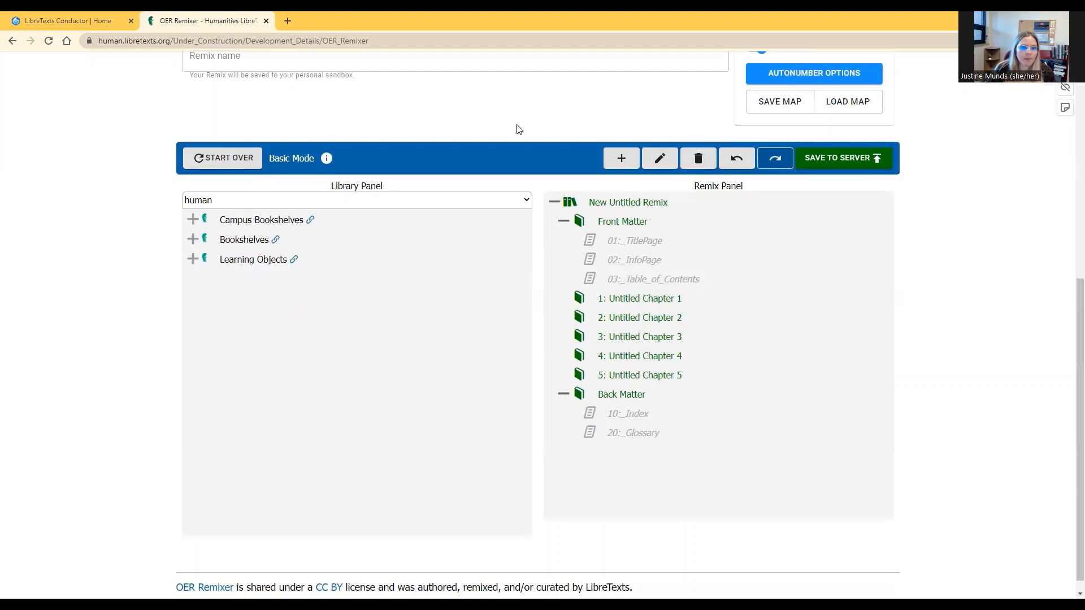
Rename the untitled remix as "Introduction to Library Sciences" and save the edit
double_click(662, 210)
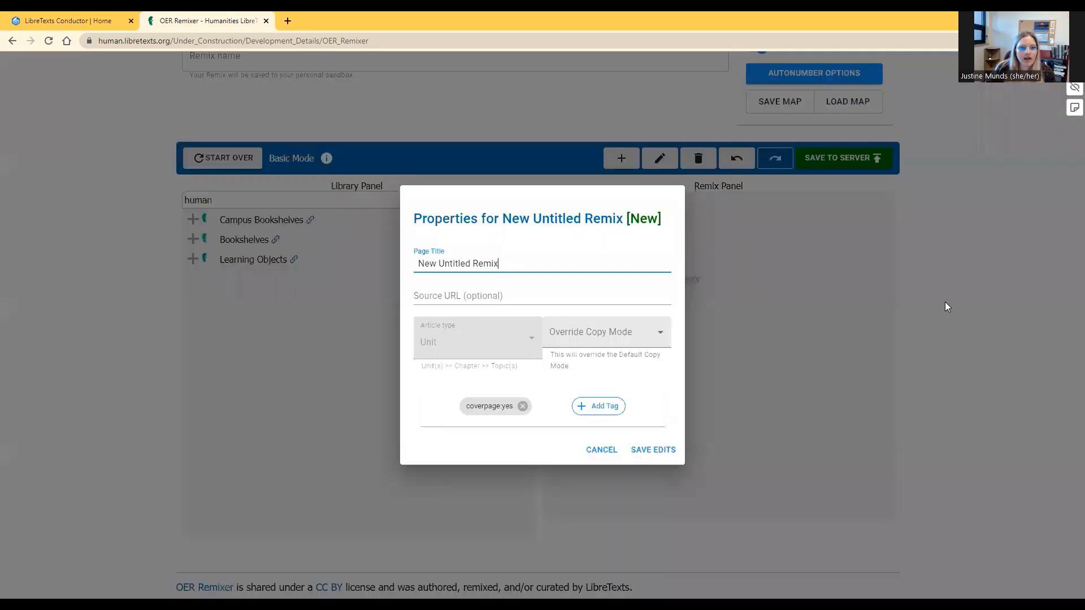
click(601, 450)
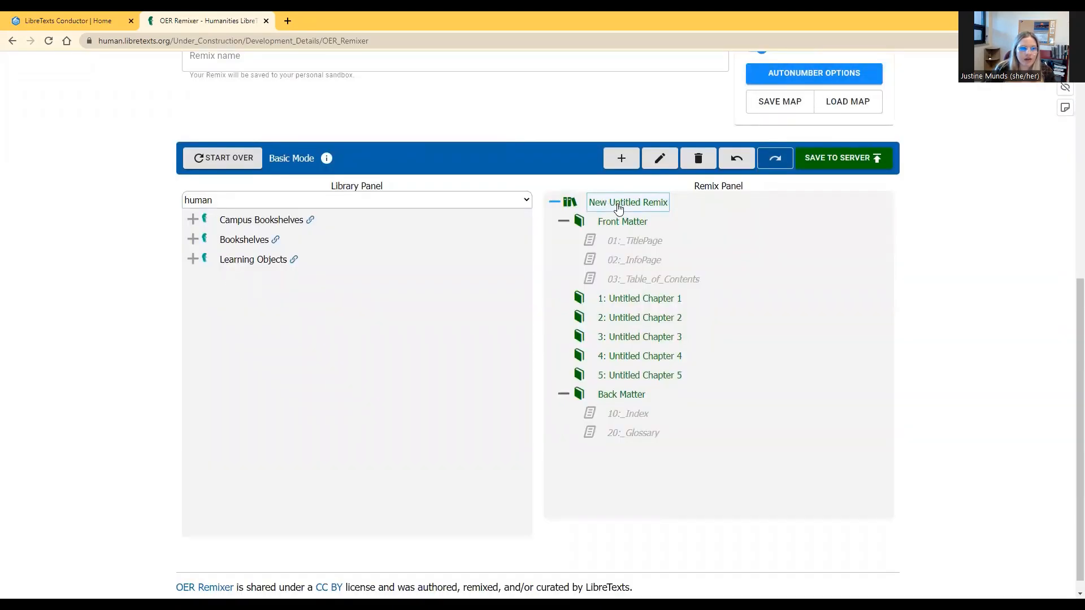
double_click(618, 208)
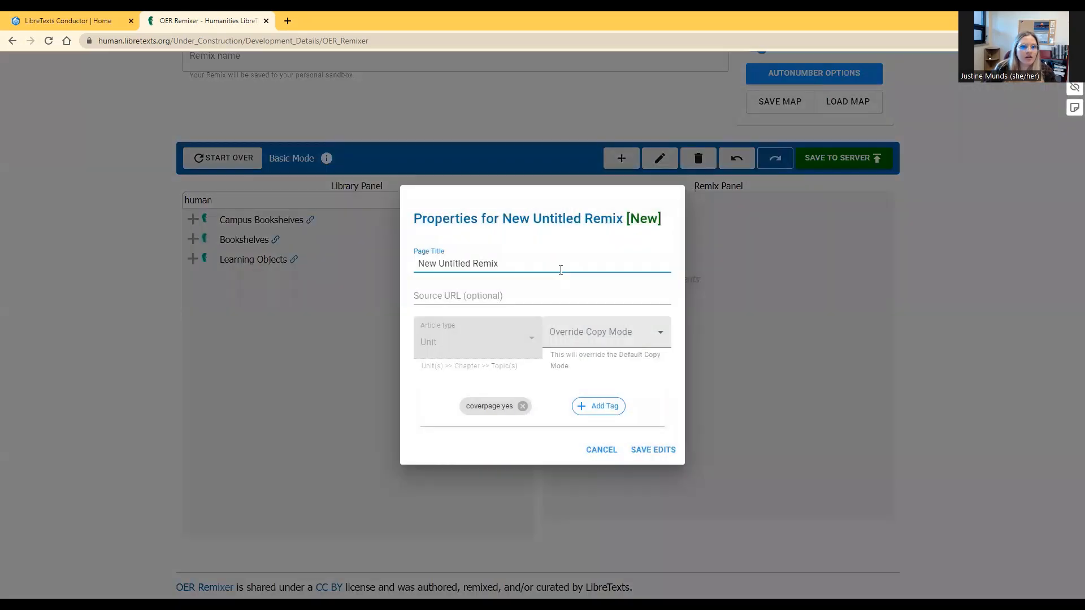
drag(551, 263, 321, 268)
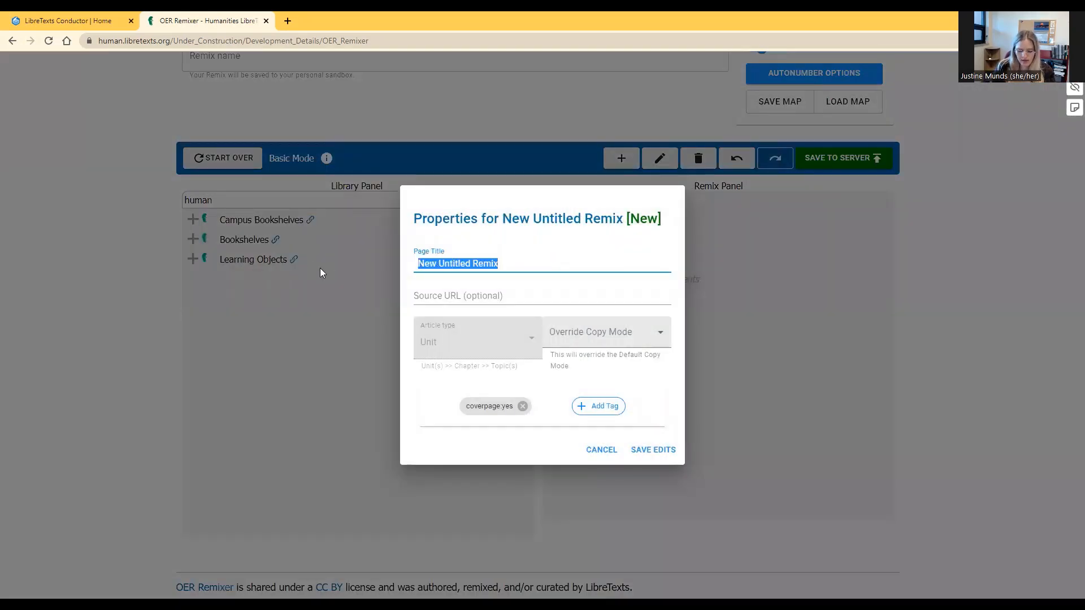
text(Introduct)
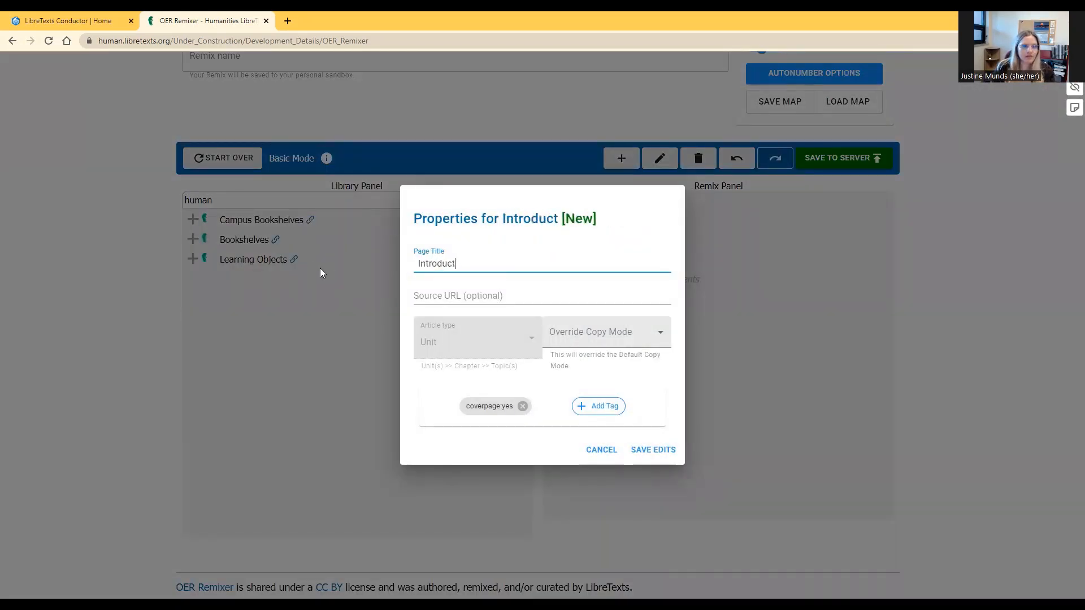
text(ion to )
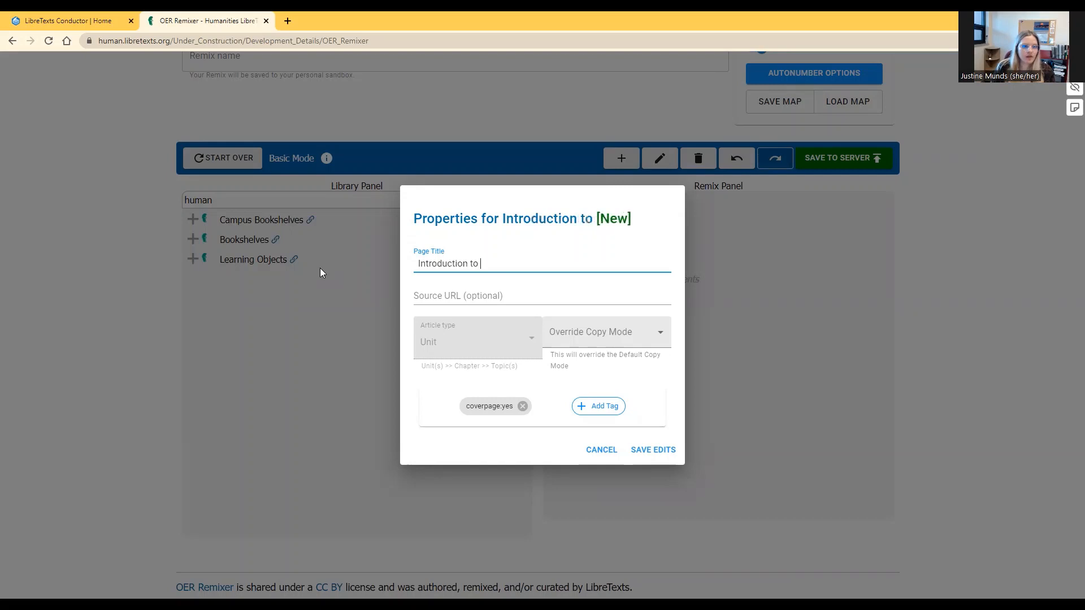
text(Library Sciences)
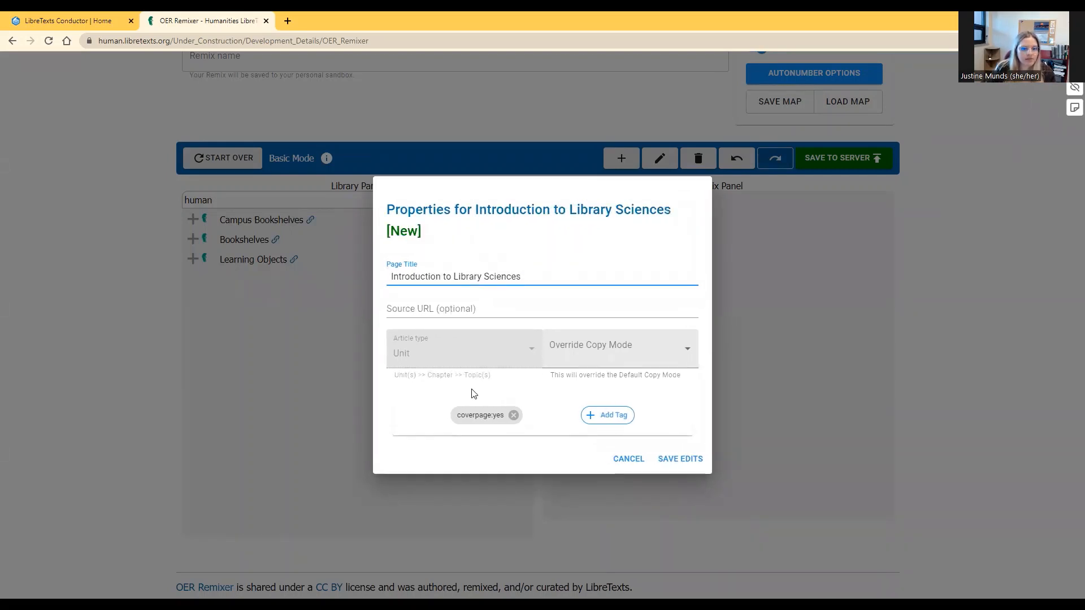
click(676, 460)
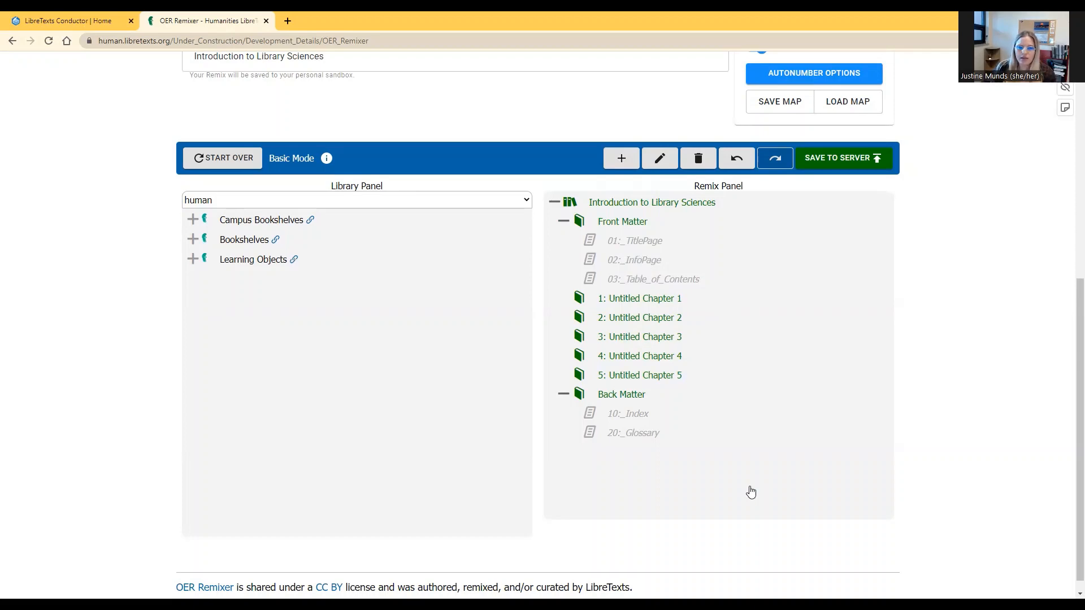
Retitle the first chapter as "1: Welcome to LIB101" and save the edit
click(650, 299)
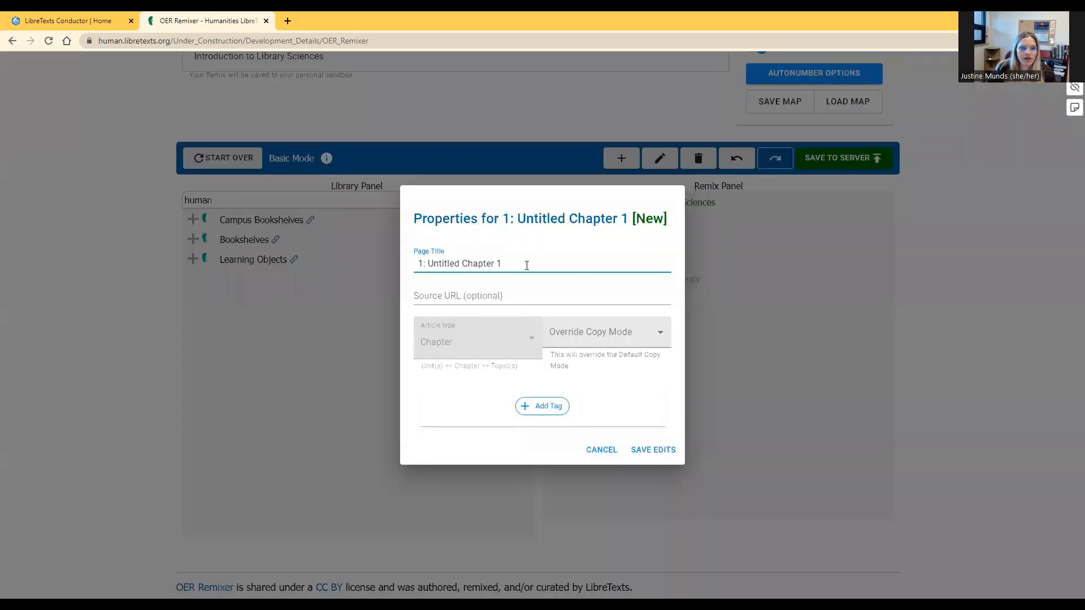
drag(526, 263, 426, 262)
text(W)
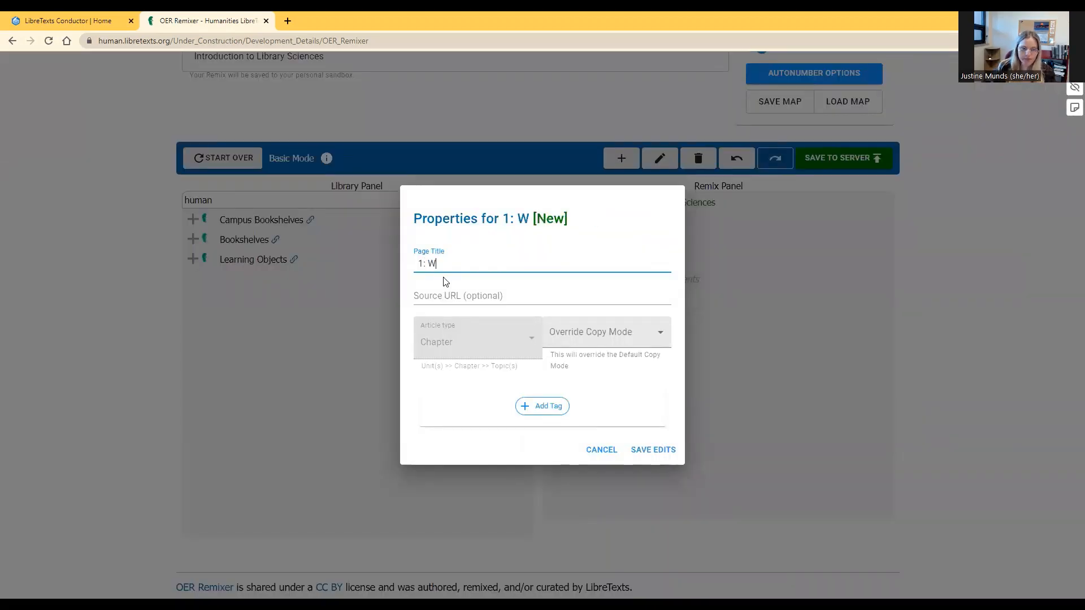
text(elcome to )
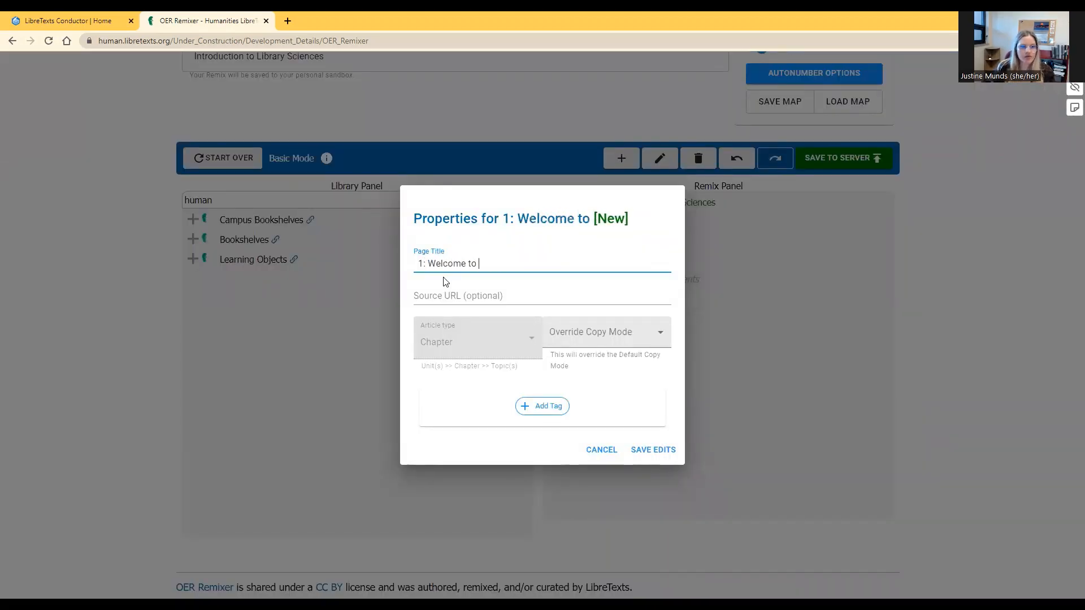
text(LIB101)
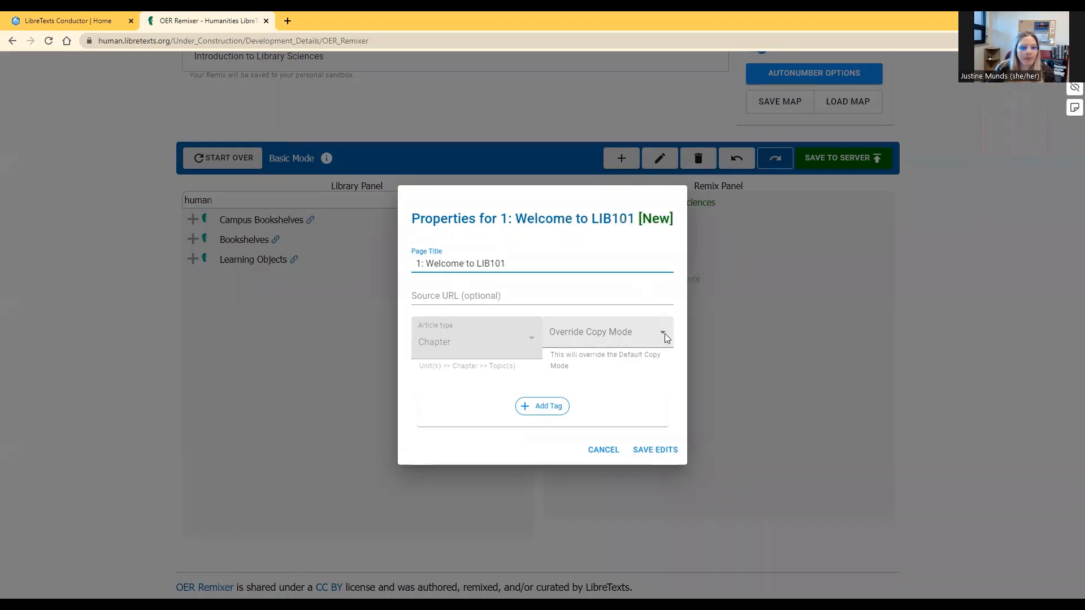
click(652, 449)
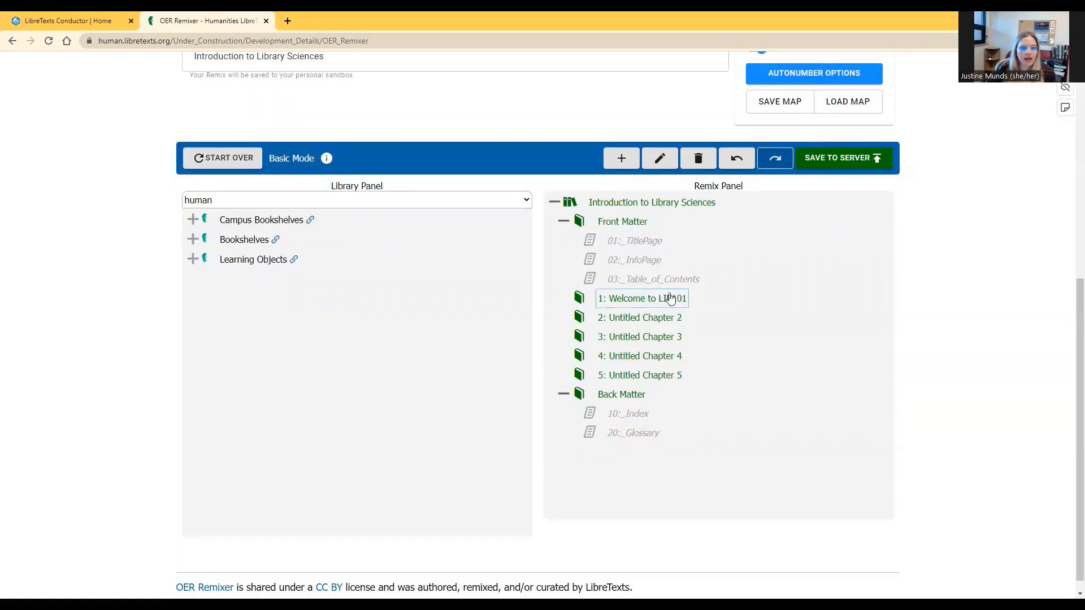
click(669, 298)
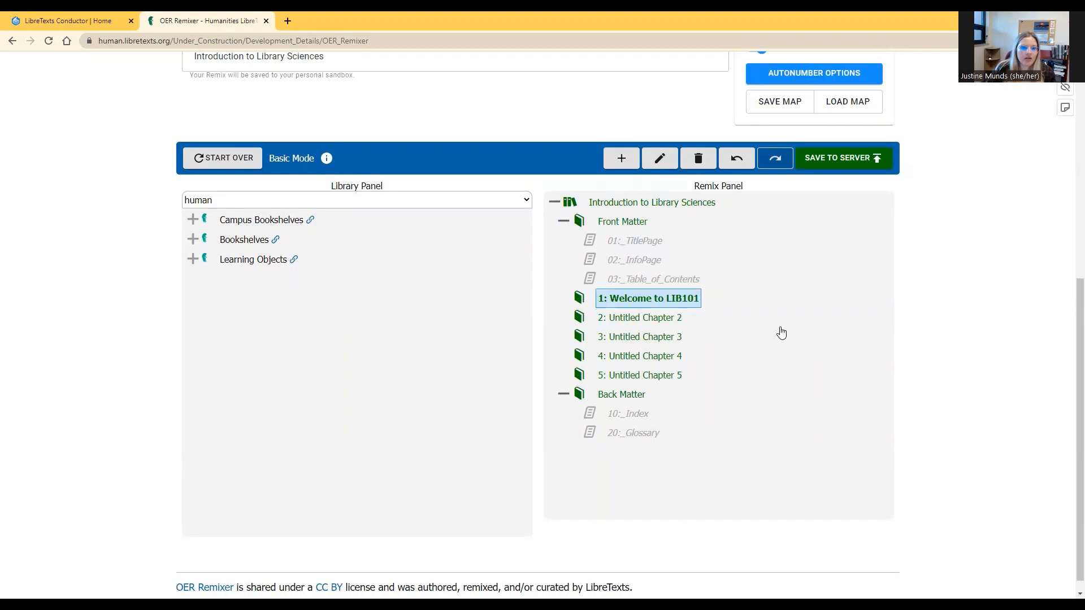
click(621, 159)
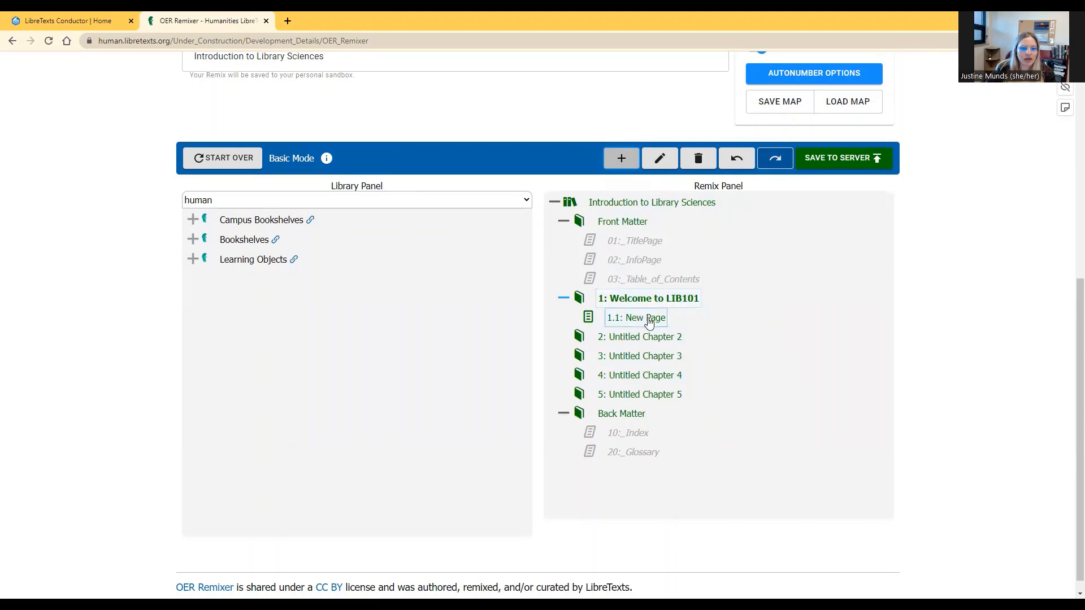
drag(649, 321, 657, 341)
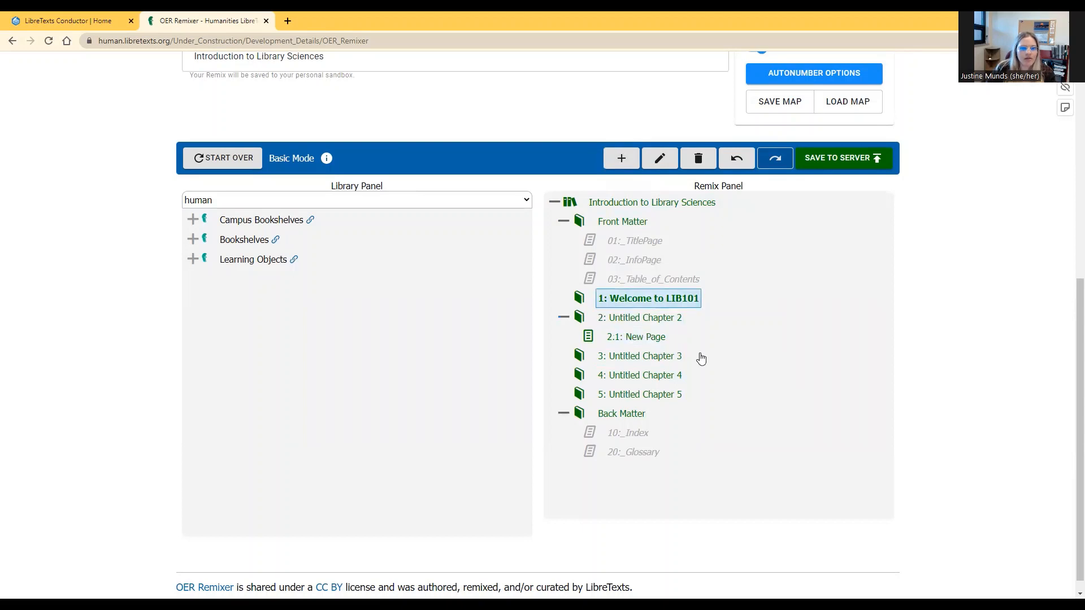
click(643, 338)
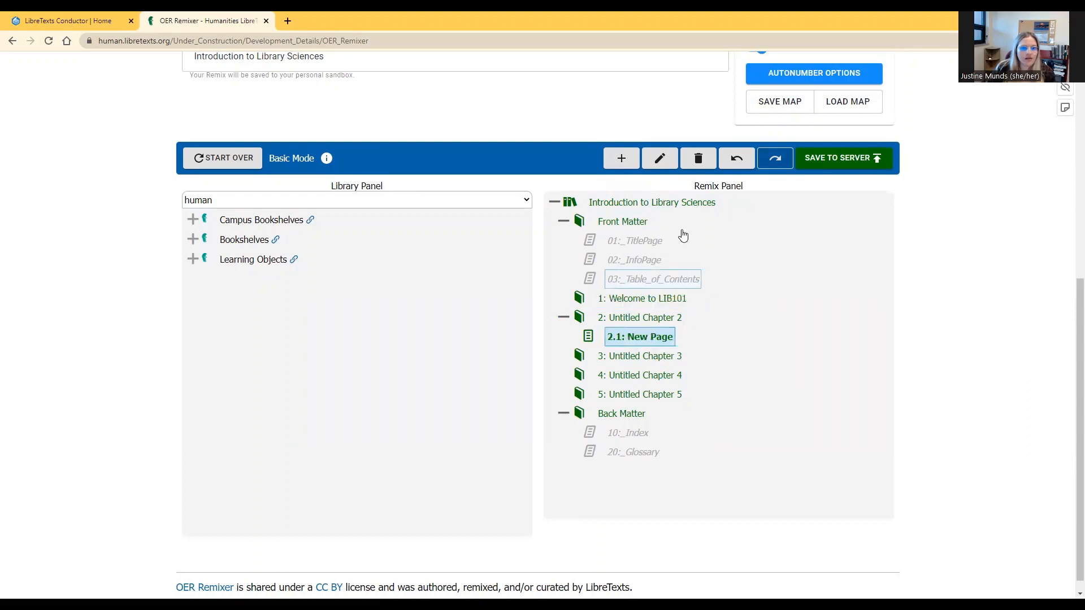
click(710, 157)
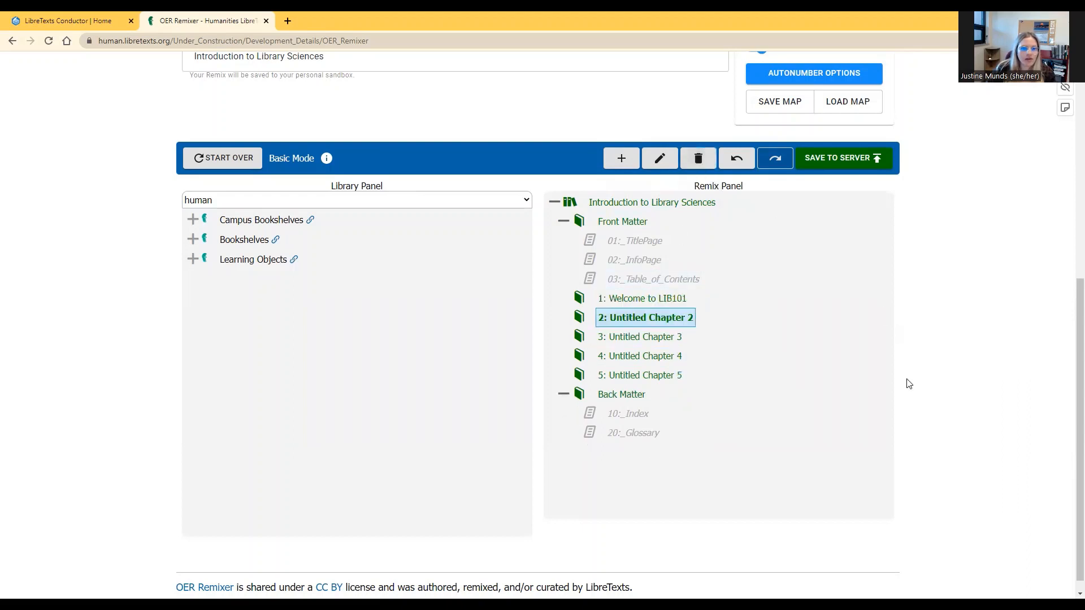
Add a page under the "Welcome to LIB101" chapter and title it "1.1: How to be an Online Student"
click(648, 300)
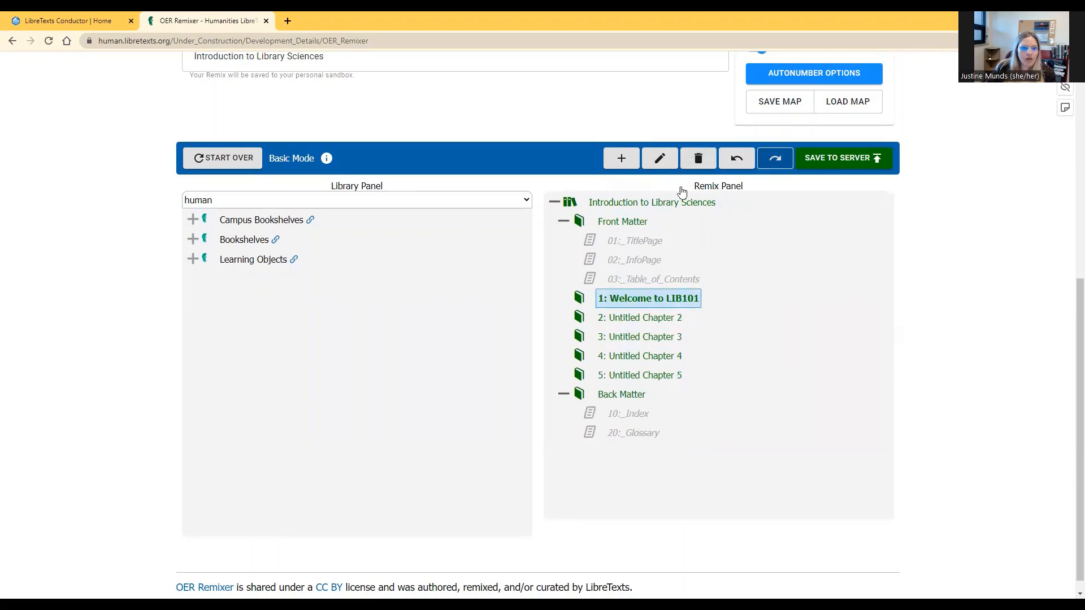
click(621, 159)
double_click(627, 318)
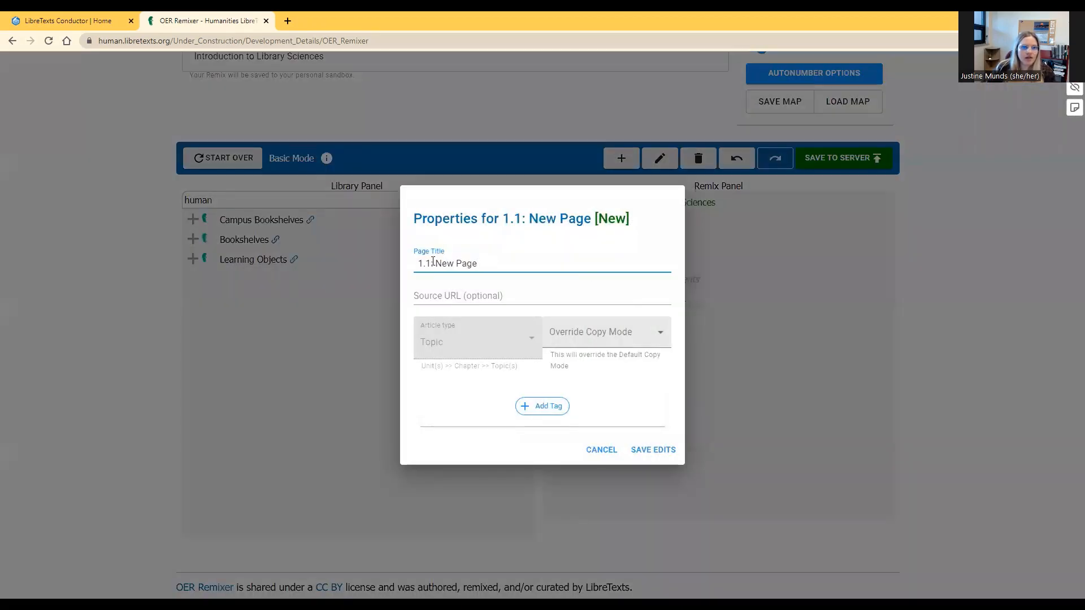
drag(434, 263, 613, 277)
text(How to )
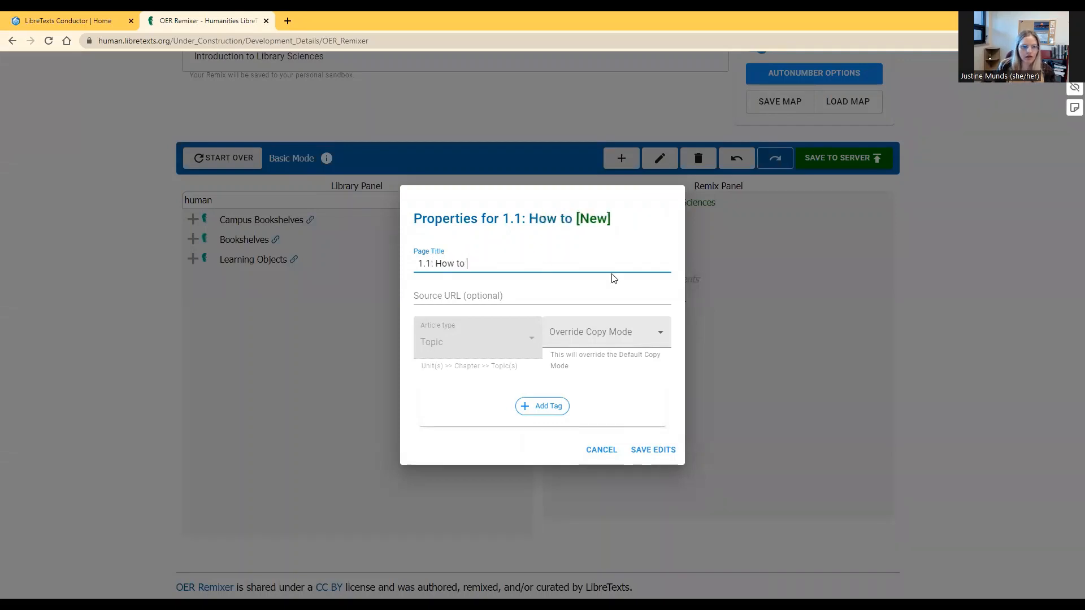
text(be an Online )
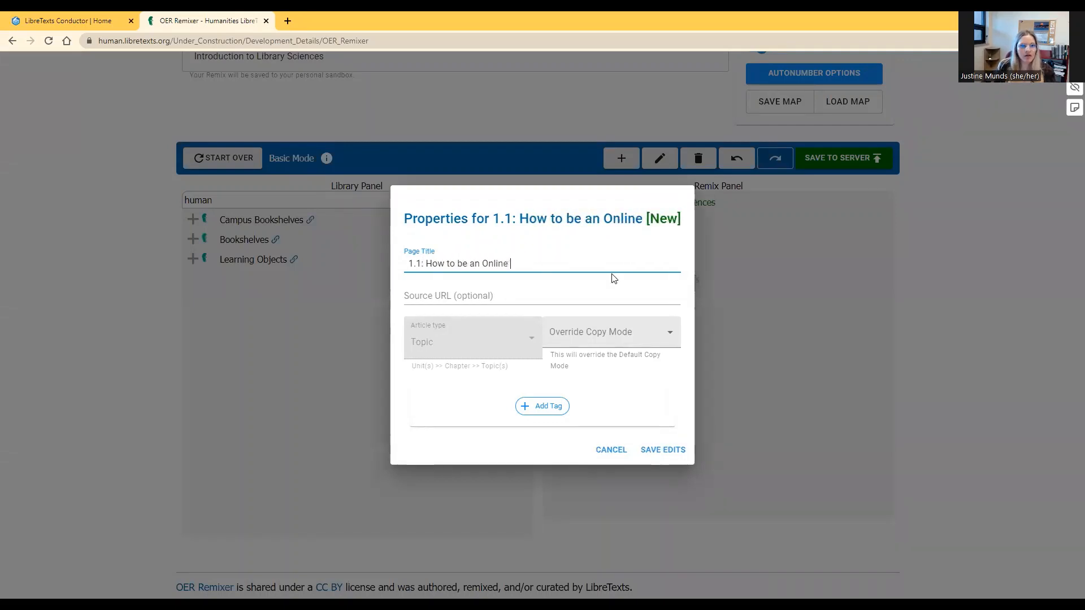
text(Student)
click(701, 459)
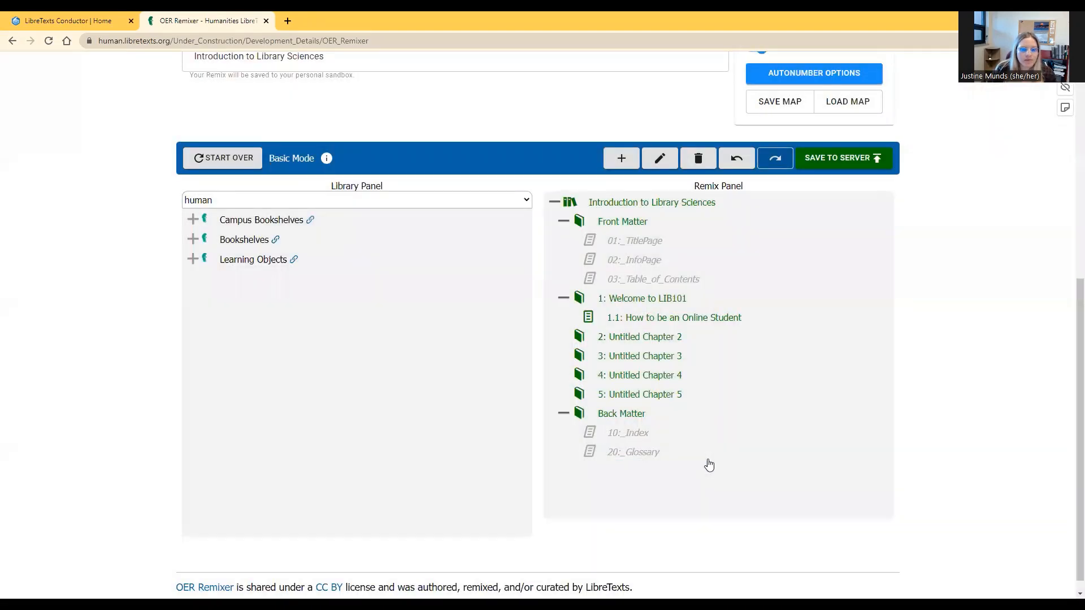
Add a new top-level page to the "Introduction to Library Sciences" remix and place it between "Untitled Chapter 5" and Back Matter
click(661, 202)
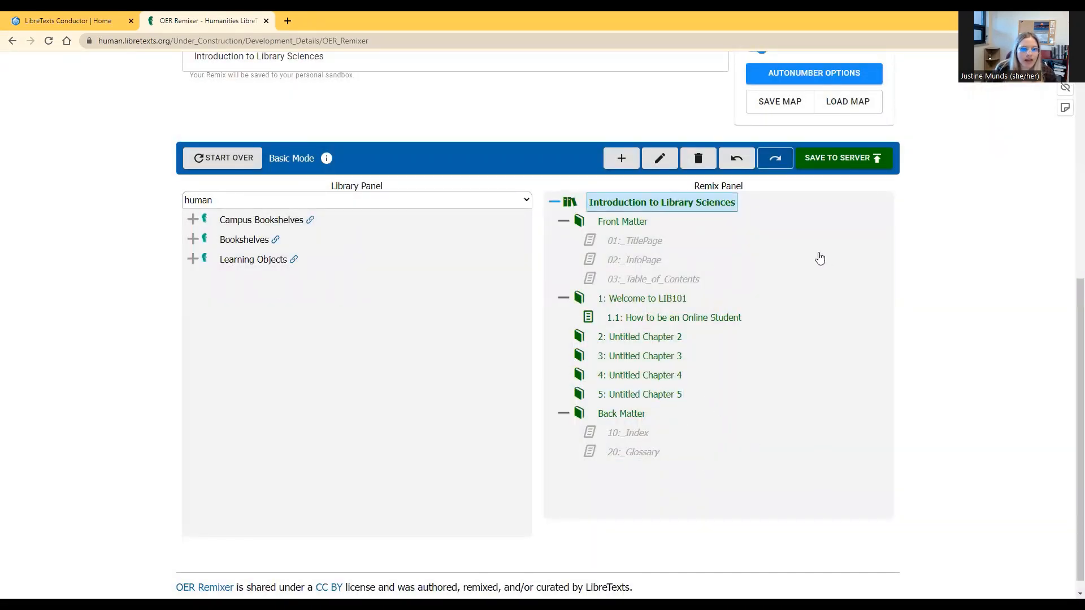
click(621, 159)
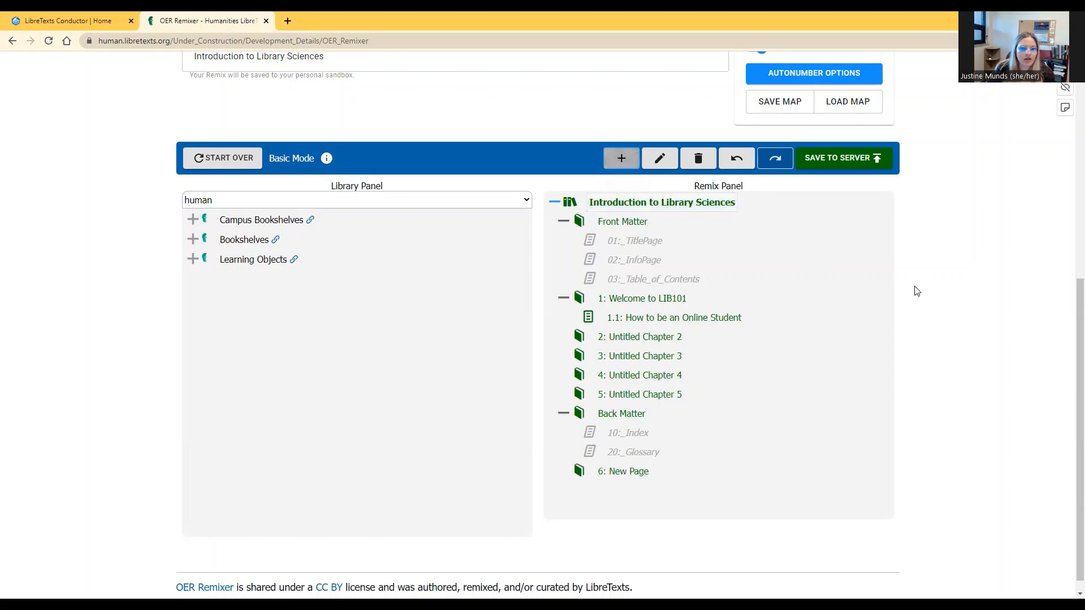
double_click(637, 477)
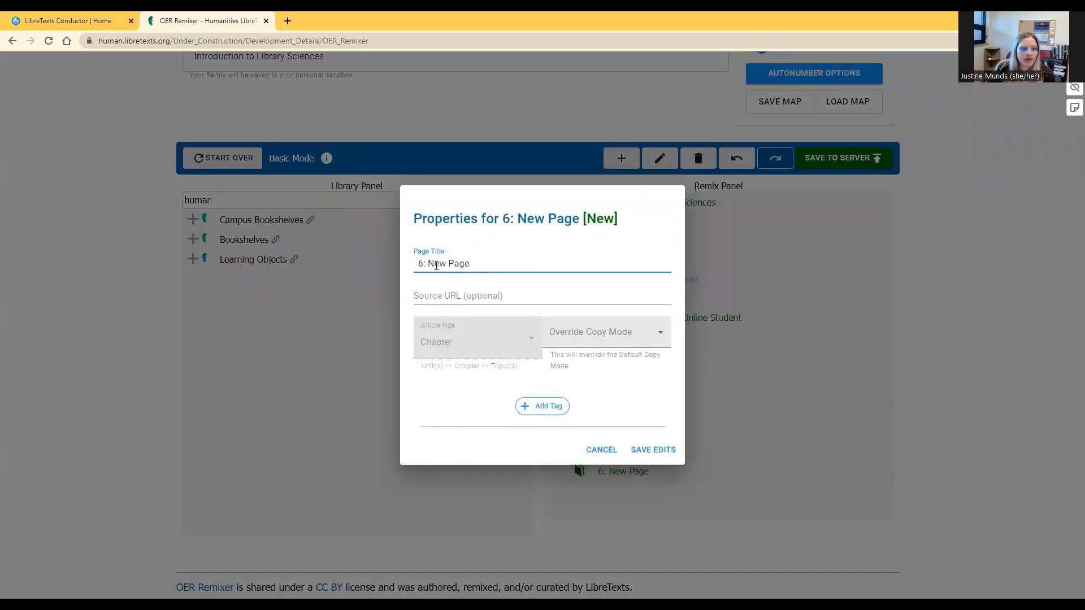
drag(429, 263, 503, 267)
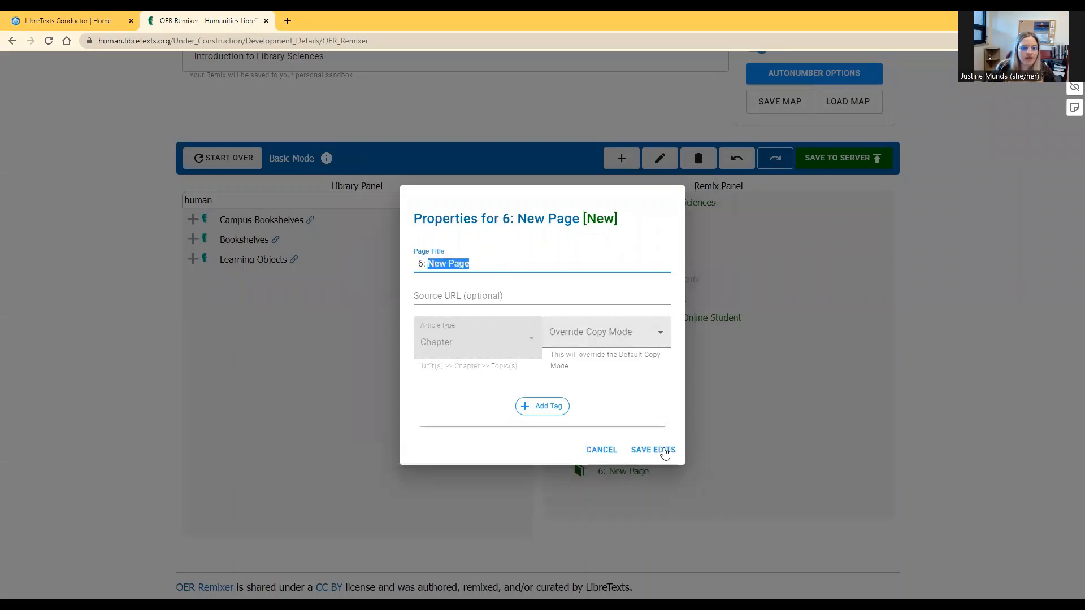
click(600, 450)
drag(649, 457, 658, 405)
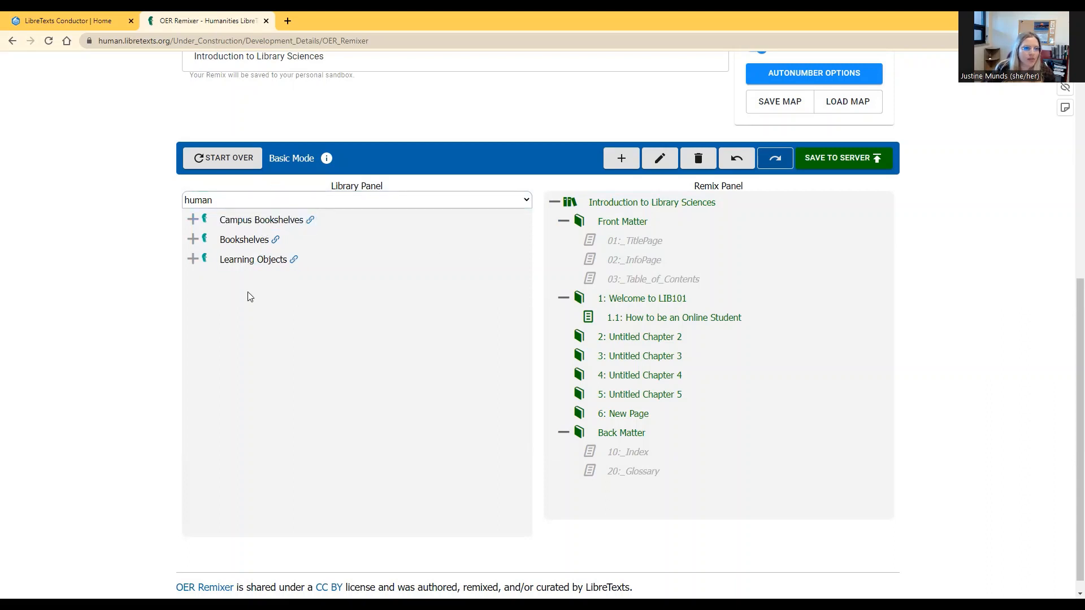
Import "Part 1. Get Started on your Research" from the Research and Information Literacy book "Doing Research" as the chapter after "Welcome to LIB101"
click(192, 241)
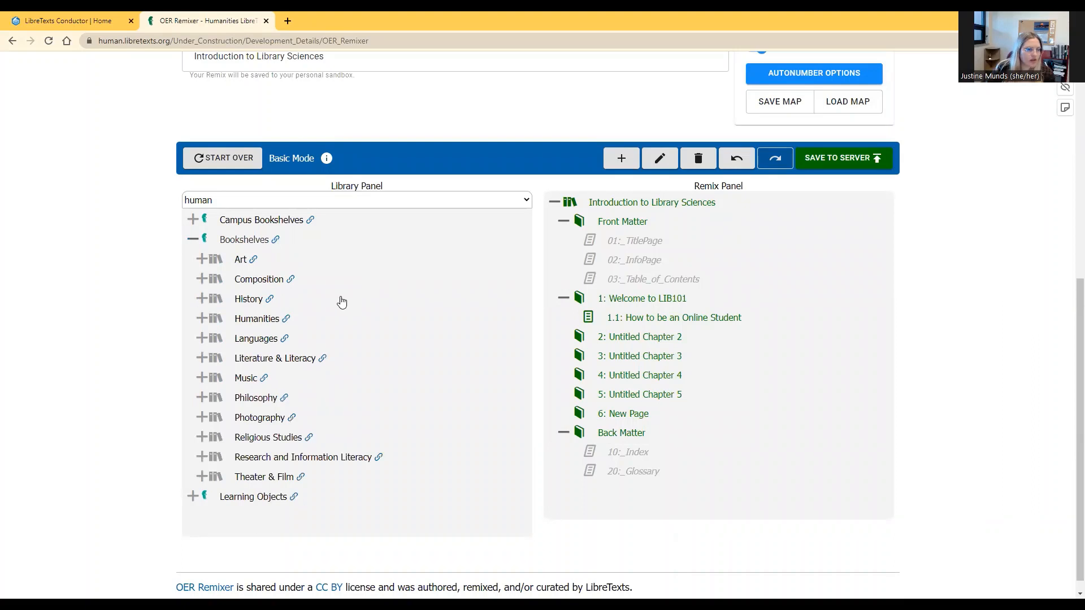
click(334, 459)
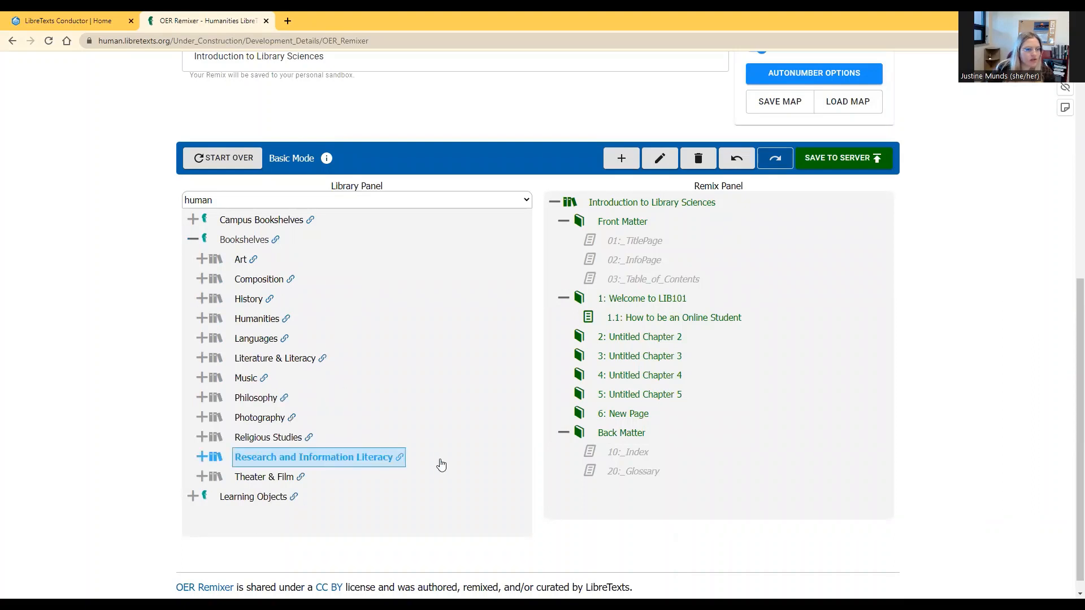
click(201, 458)
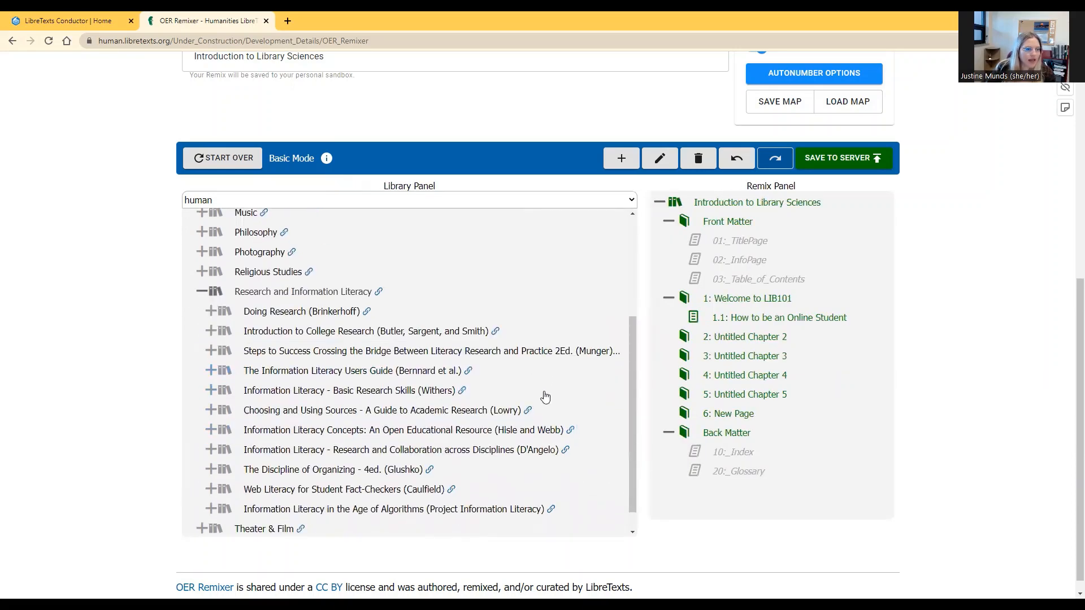
scroll(545, 396, down, 1)
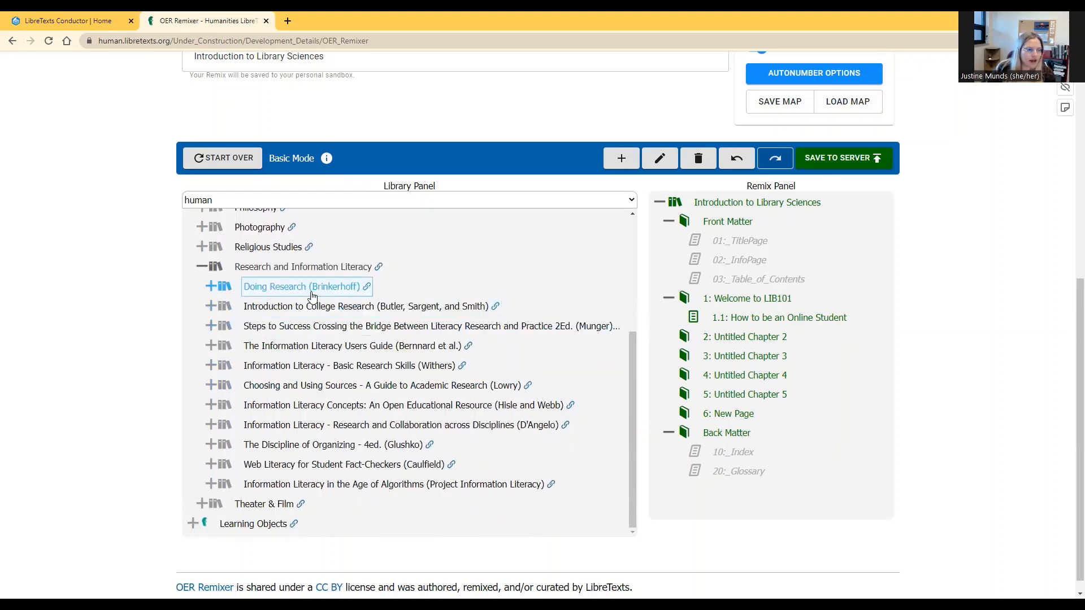
click(210, 287)
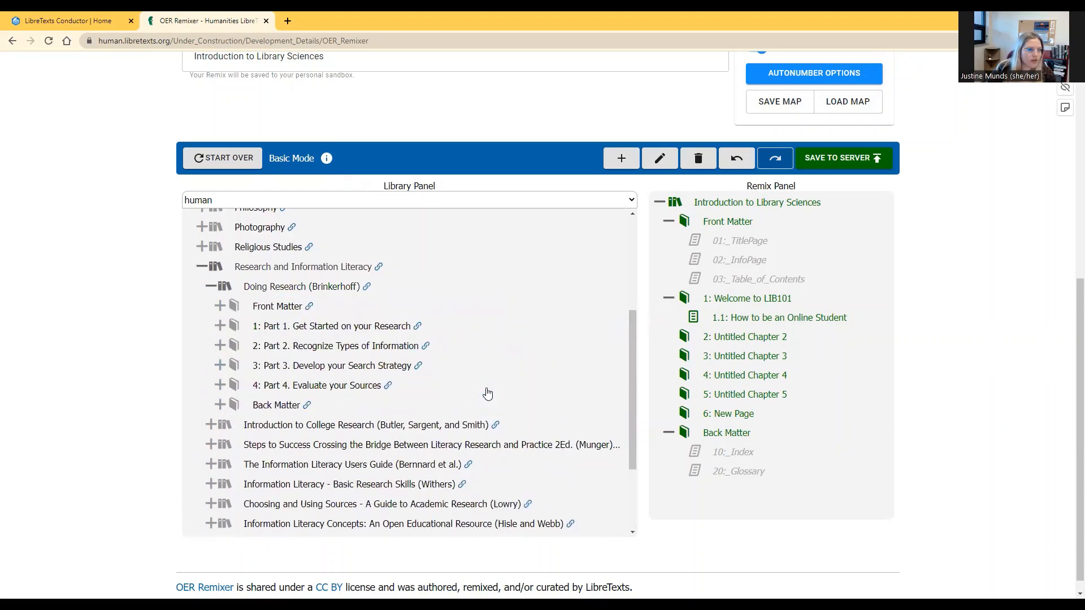
click(379, 331)
click(220, 326)
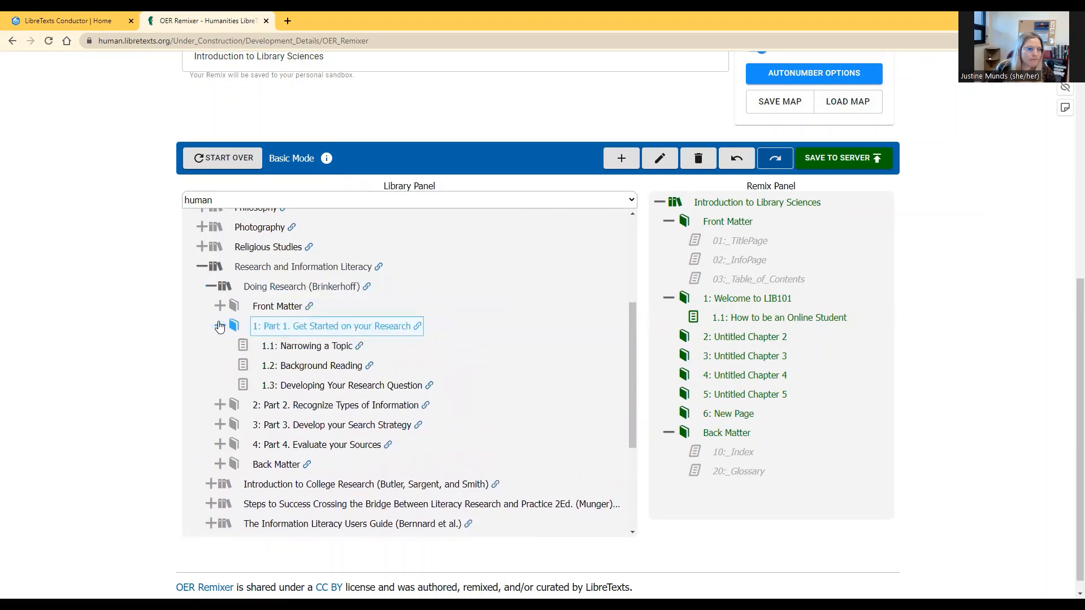
drag(278, 331, 730, 337)
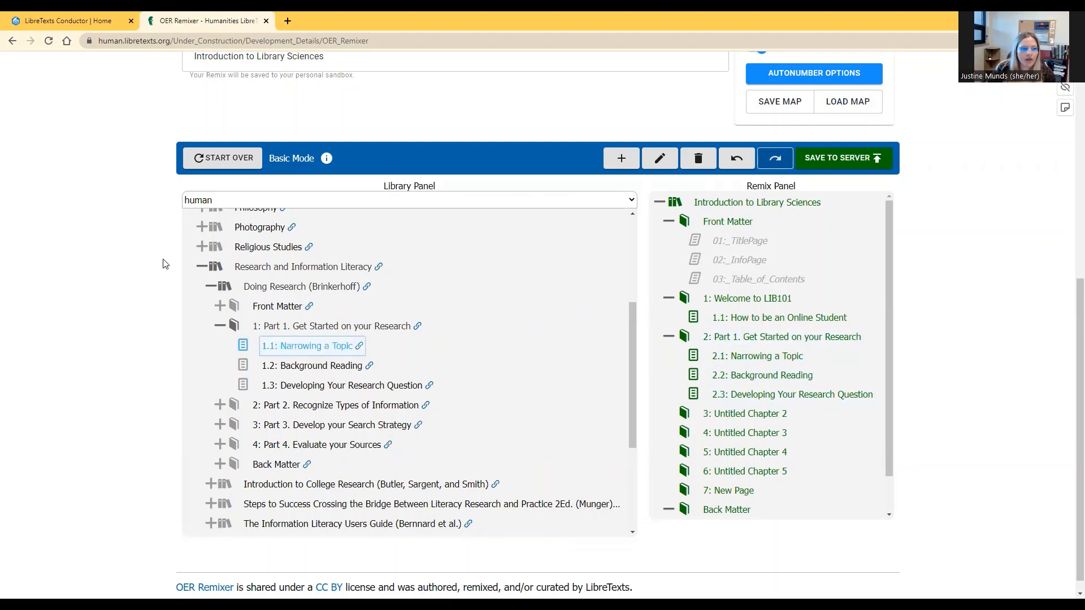
Collapse the Research and Information Literacy shelf and switch the source library to Social Sciences
click(219, 326)
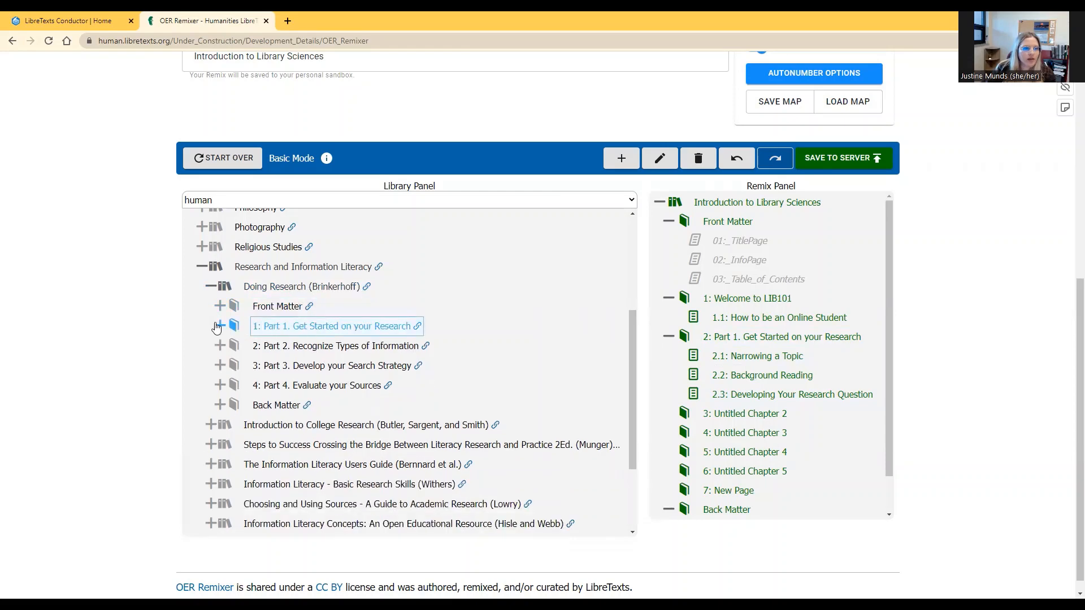
click(210, 288)
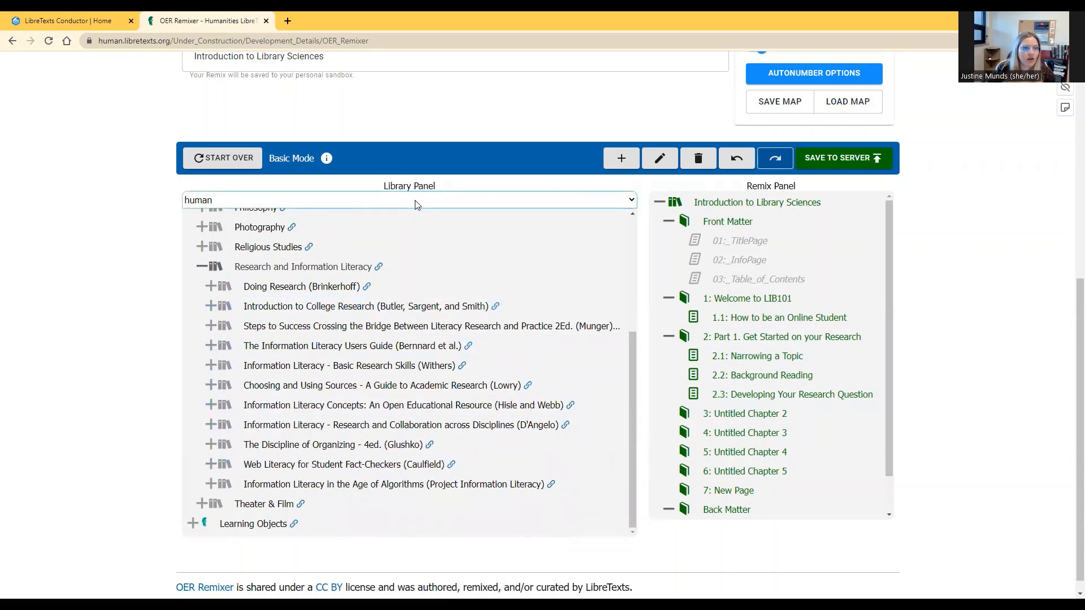
scroll(317, 346, up, 1)
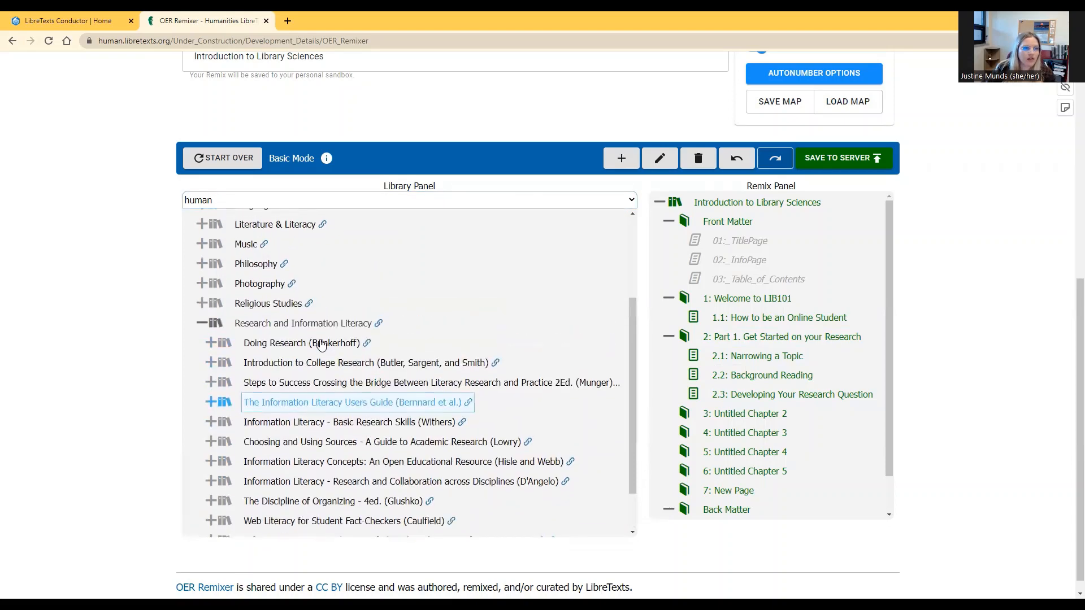
click(203, 326)
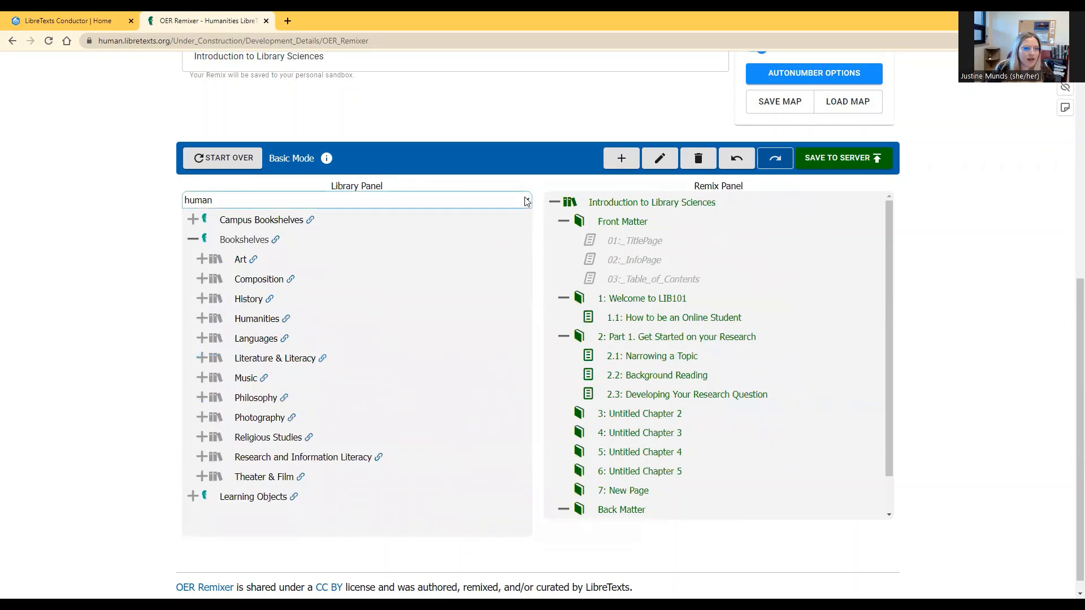
click(407, 201)
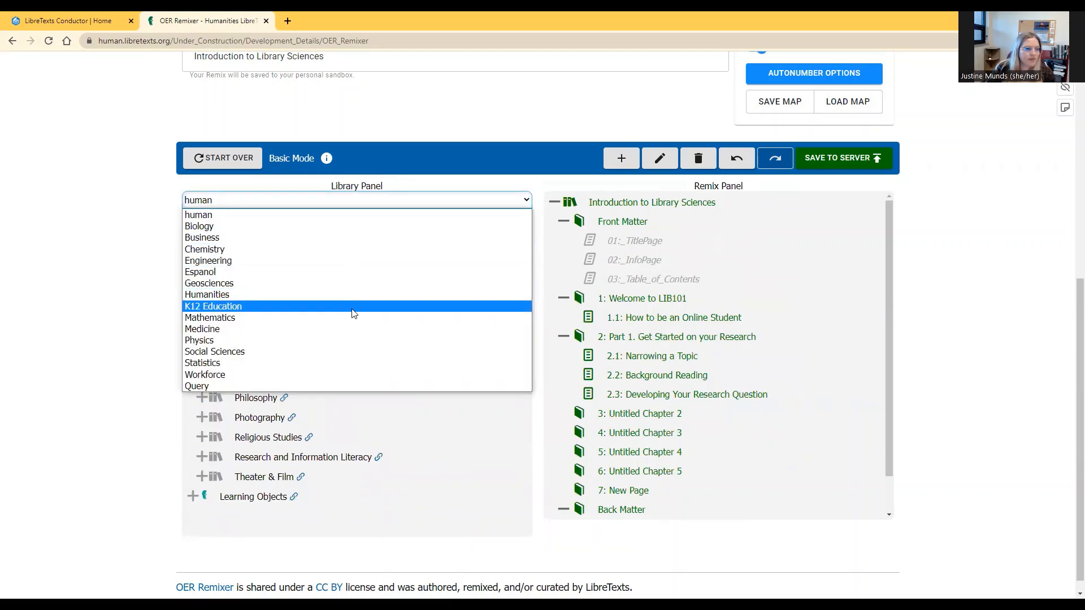
click(346, 355)
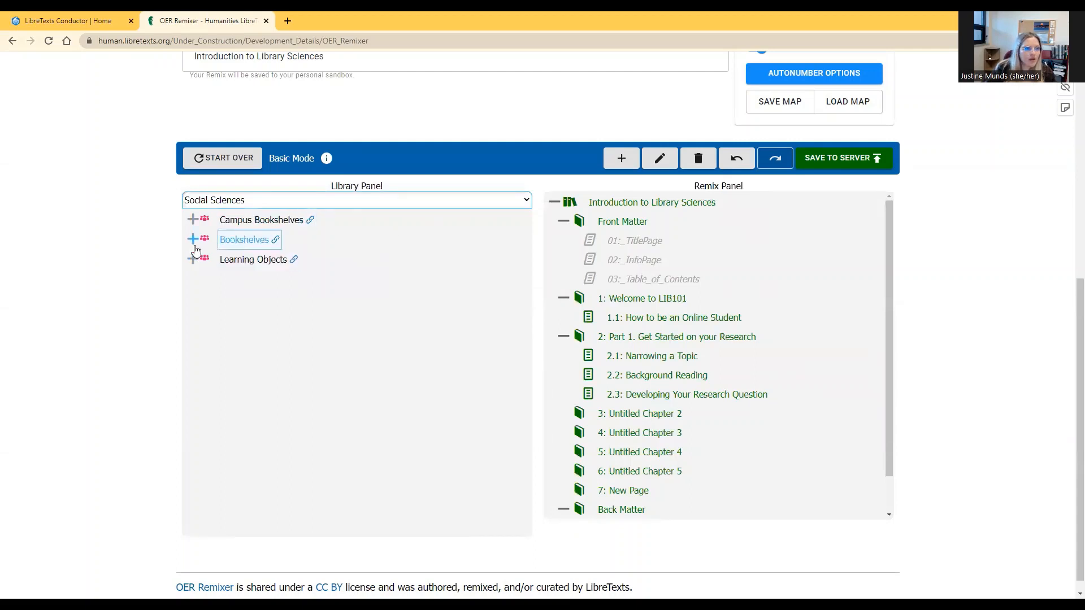
Import "Book: Mass Communication, Media, and Culture" from the Journalism and Mass Communication shelf below "Developing Your Research Question" in the remix
click(249, 240)
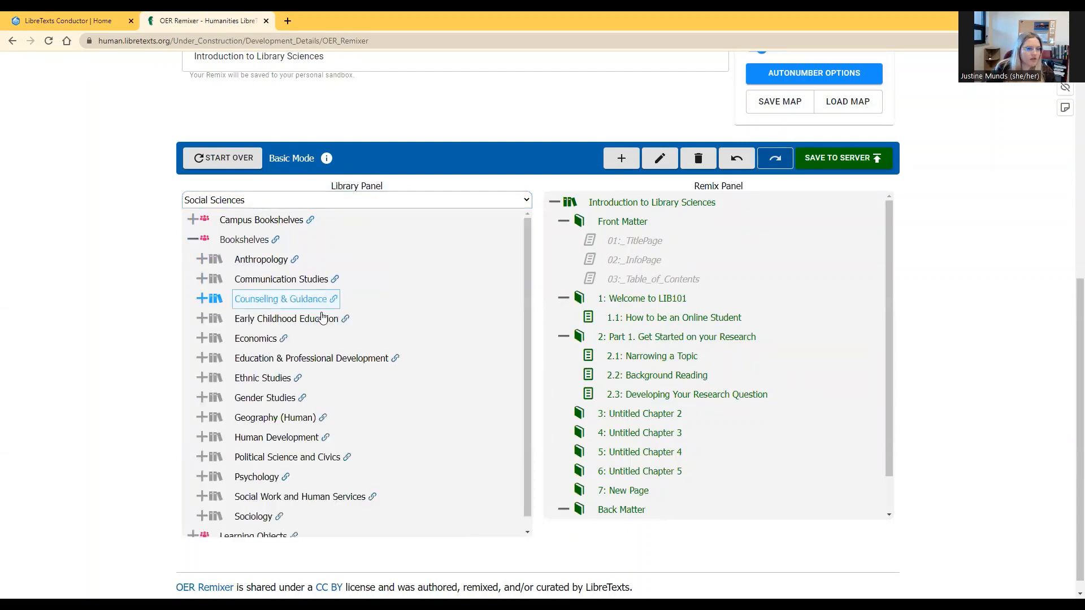
click(202, 278)
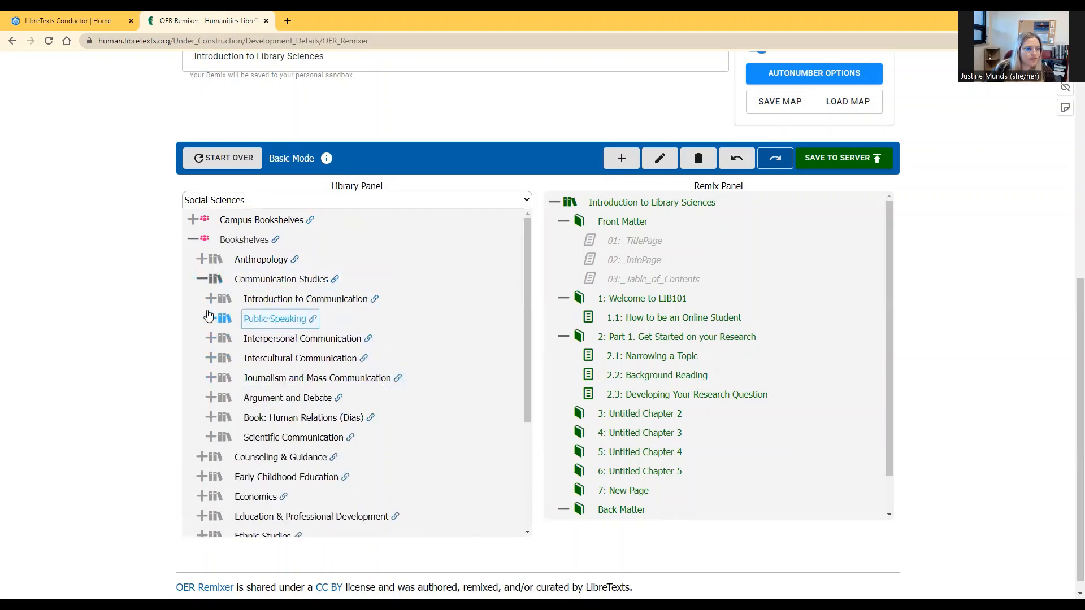
click(203, 378)
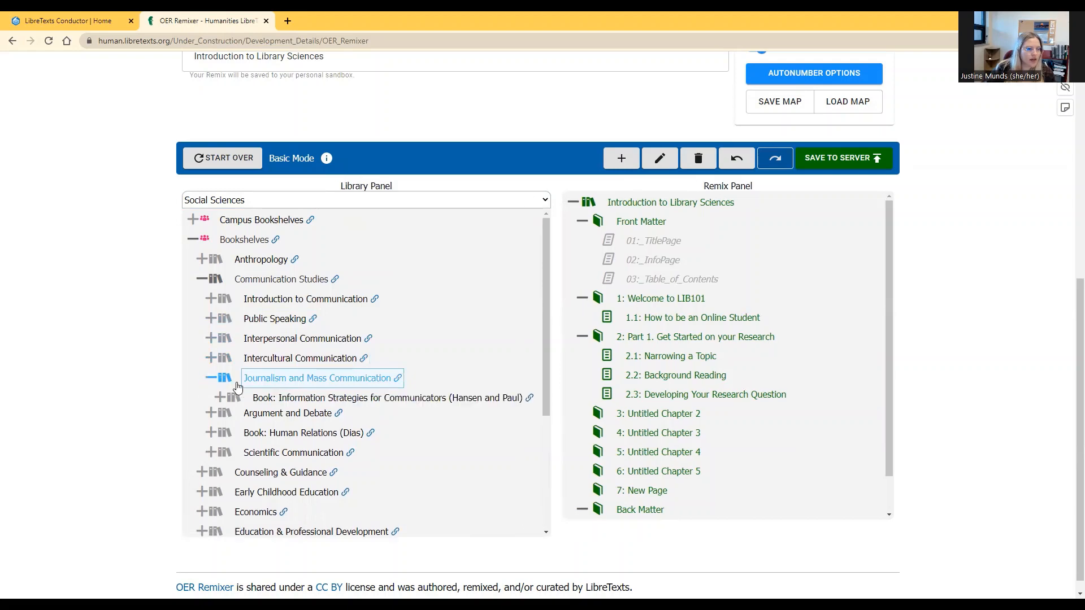
scroll(293, 396, down, 1)
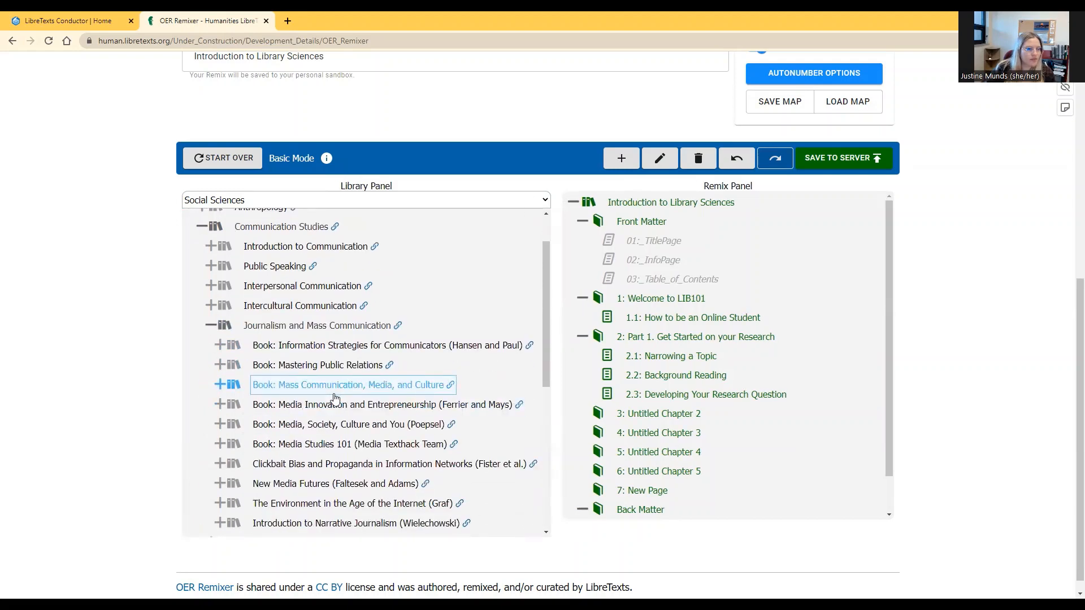
scroll(336, 398, down, 1)
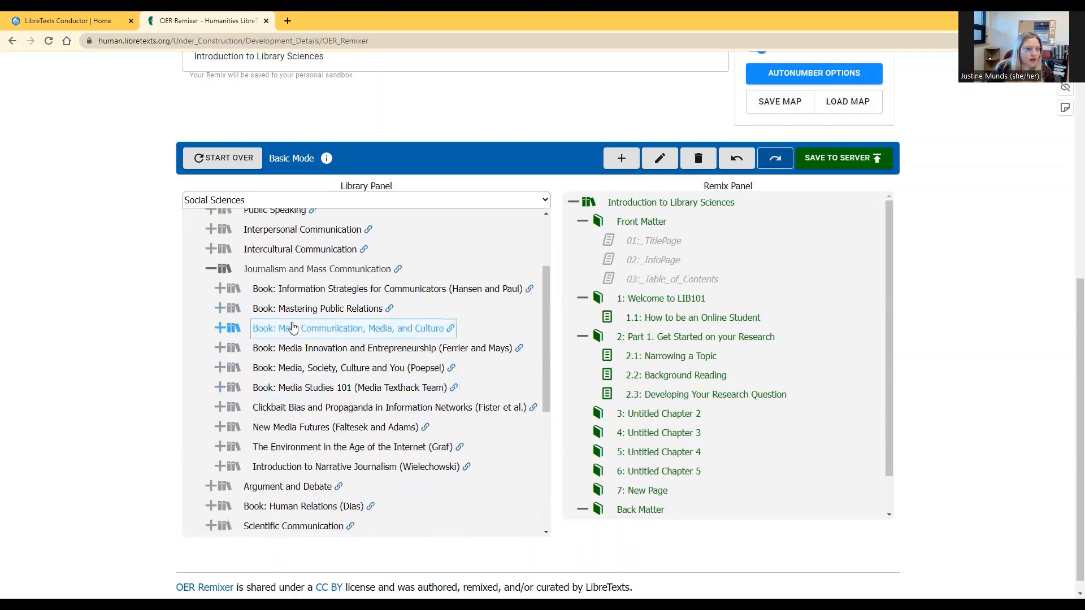
drag(260, 333, 623, 408)
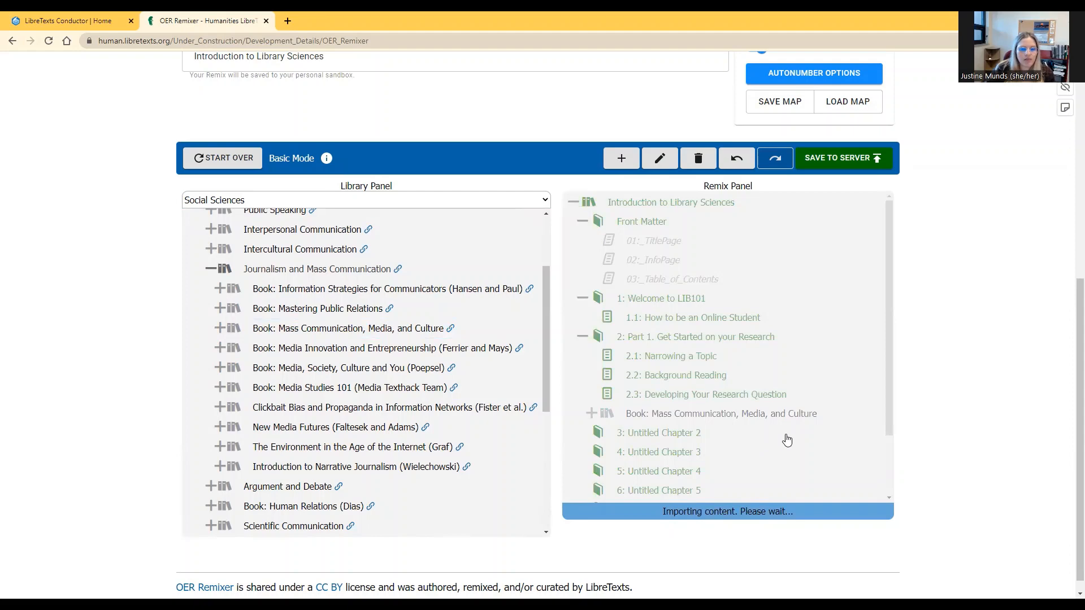
Check the contents of the imported "Mass Communication, Media, and Culture" book and move it out of chapter 2 to become chapter 3
scroll(788, 439, down, 1)
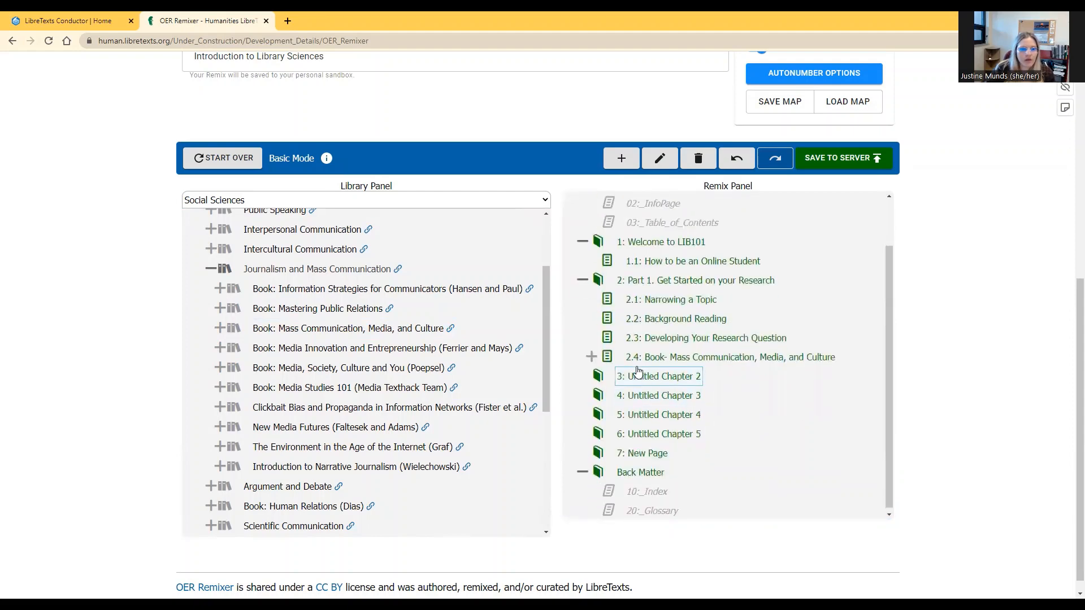
click(591, 358)
scroll(735, 390, down, 2)
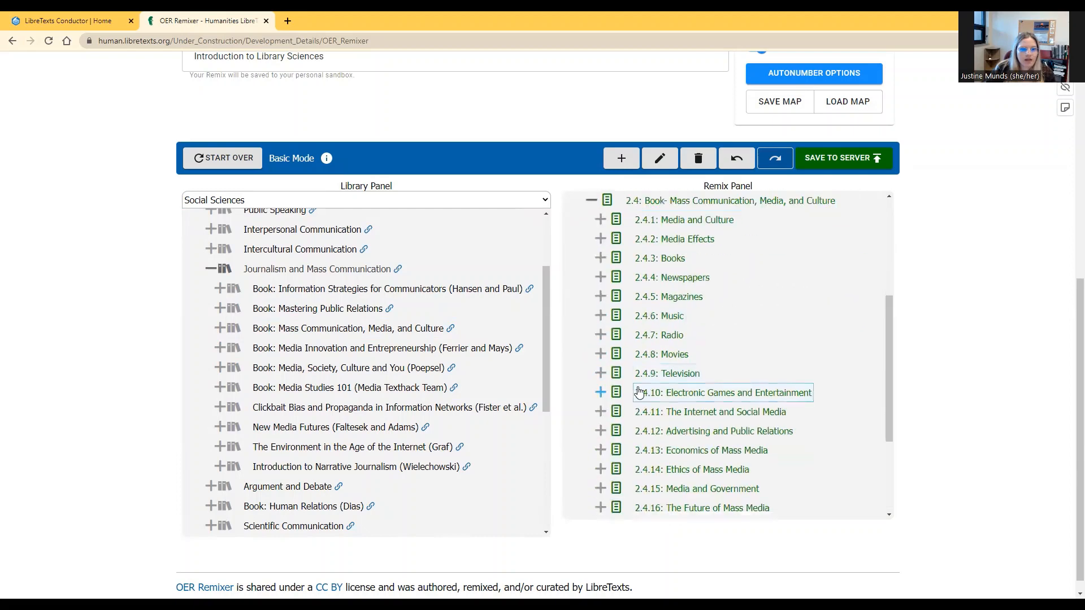
scroll(740, 414, up, 3)
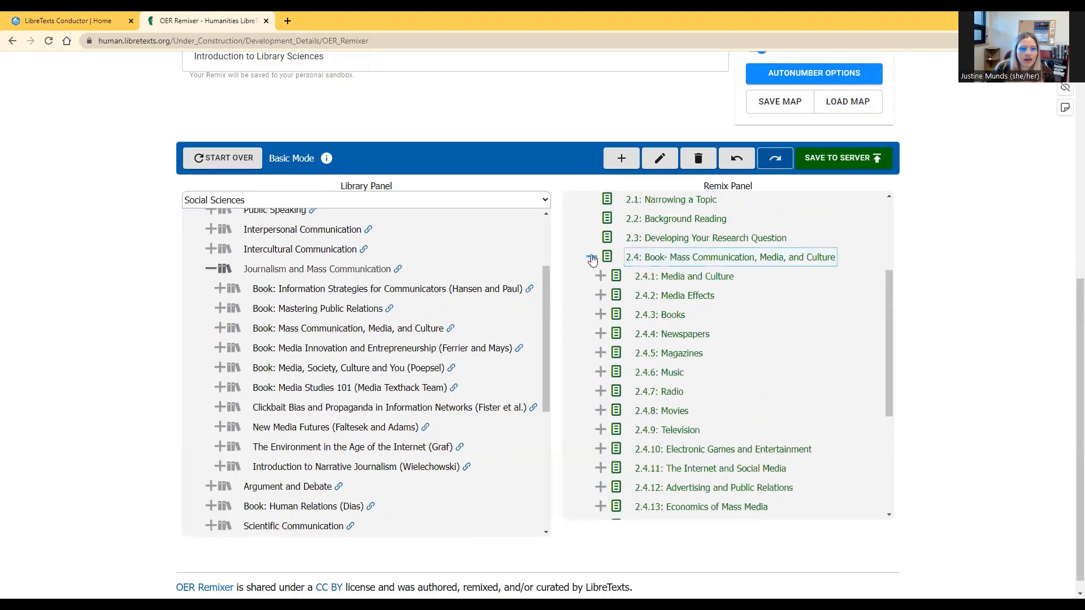
click(591, 259)
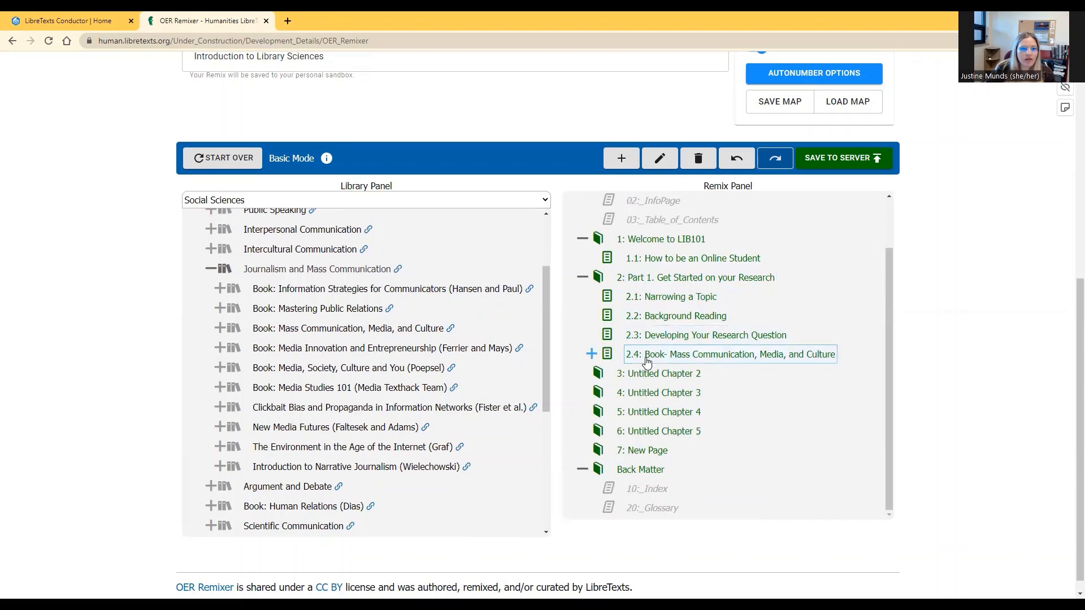
drag(647, 361, 582, 356)
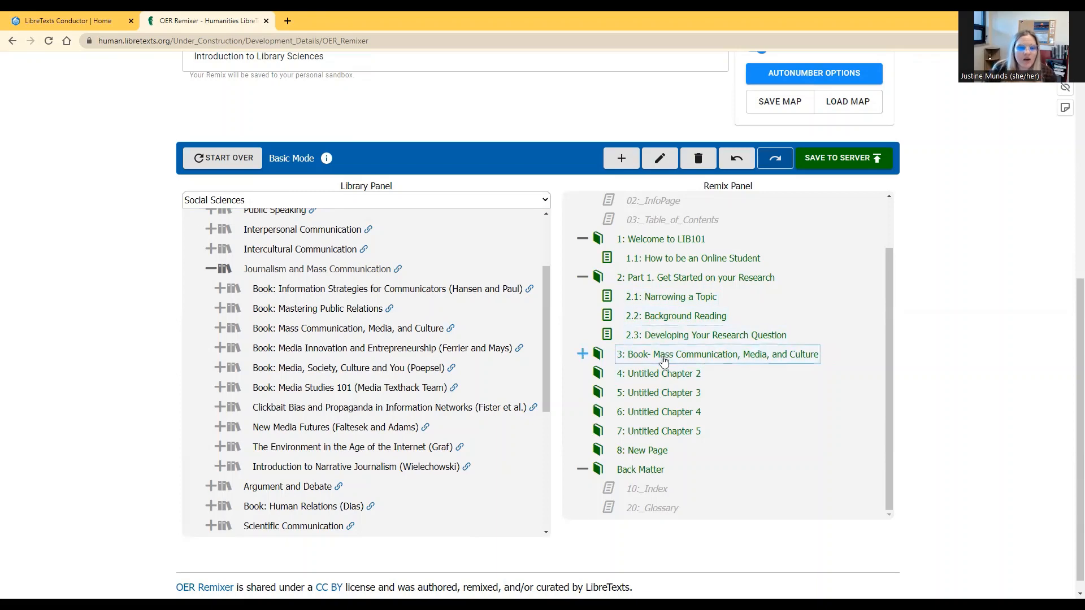
Expand the "Mass Communication, Media, and Culture" chapter and delete its "3.12: Advertising and Public Relations" section
click(583, 355)
scroll(679, 392, down, 3)
scroll(679, 392, up, 2)
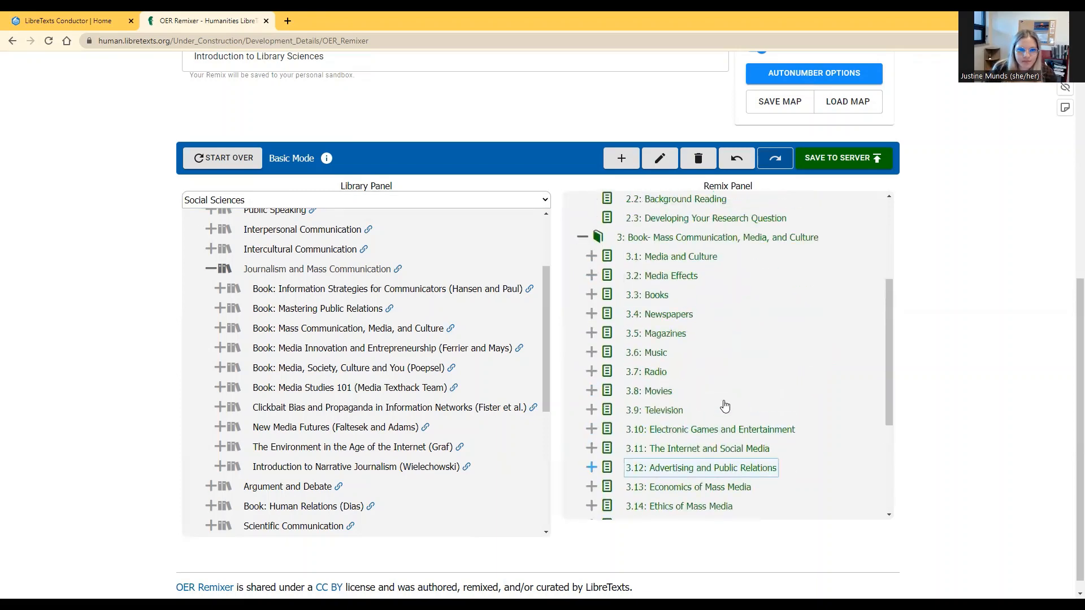
click(732, 261)
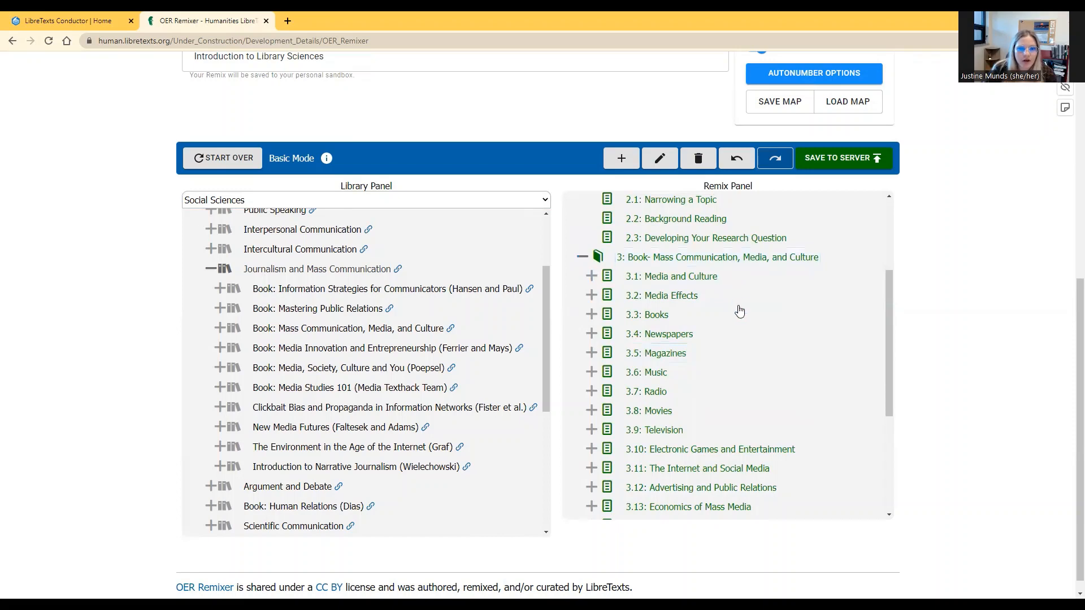
scroll(729, 339, down, 6)
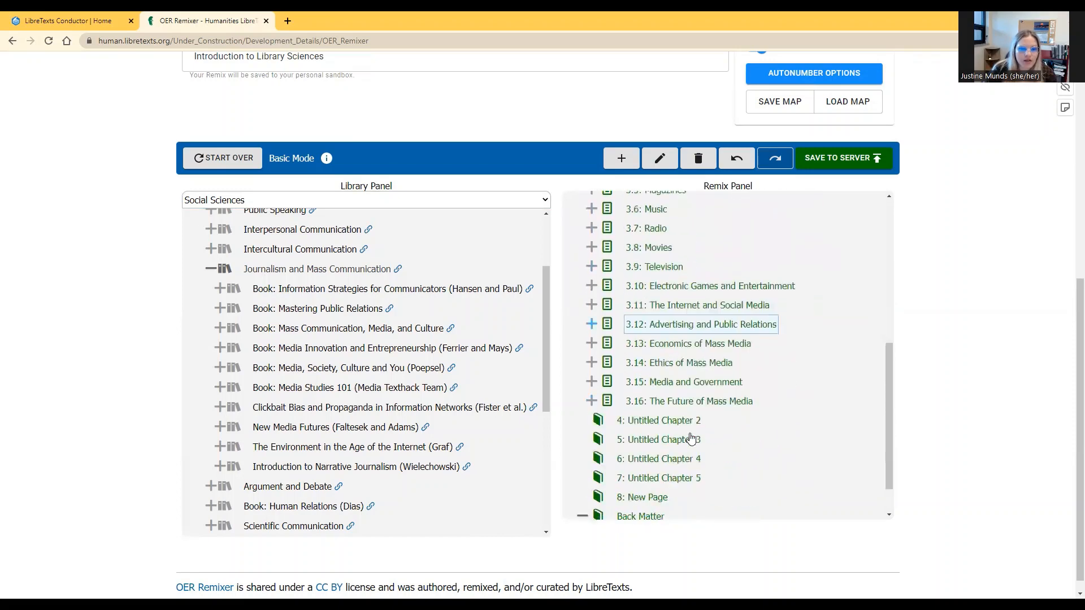
click(685, 320)
click(699, 159)
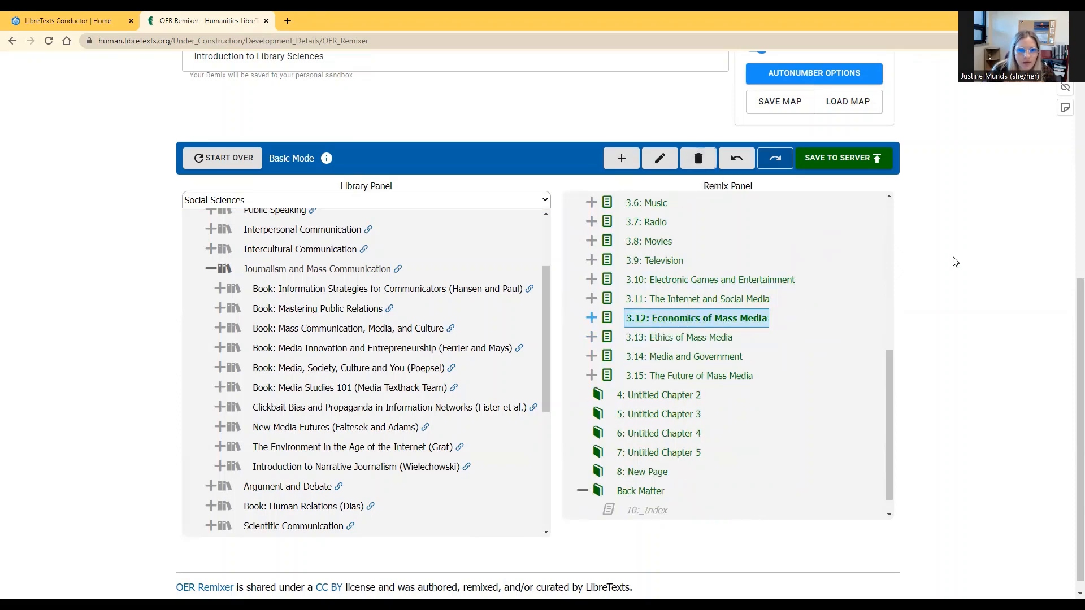
Delete the "Information Delivery Methods" and "Current Trends in Electronic Media" pages from section "3.15: The Future of Mass Media", leaving the section collapsed
double_click(694, 378)
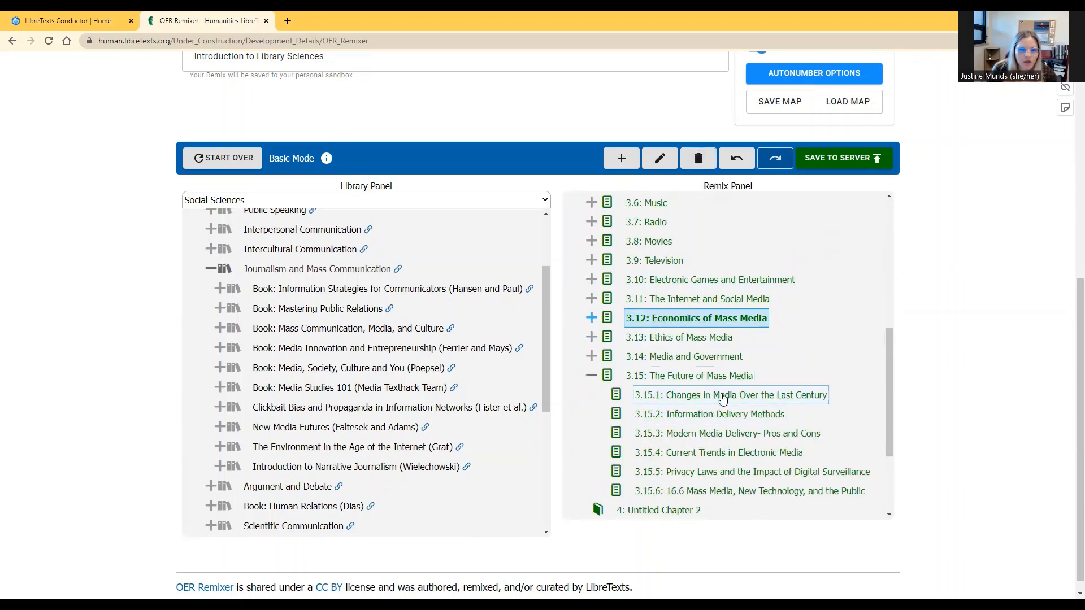
click(722, 394)
click(736, 416)
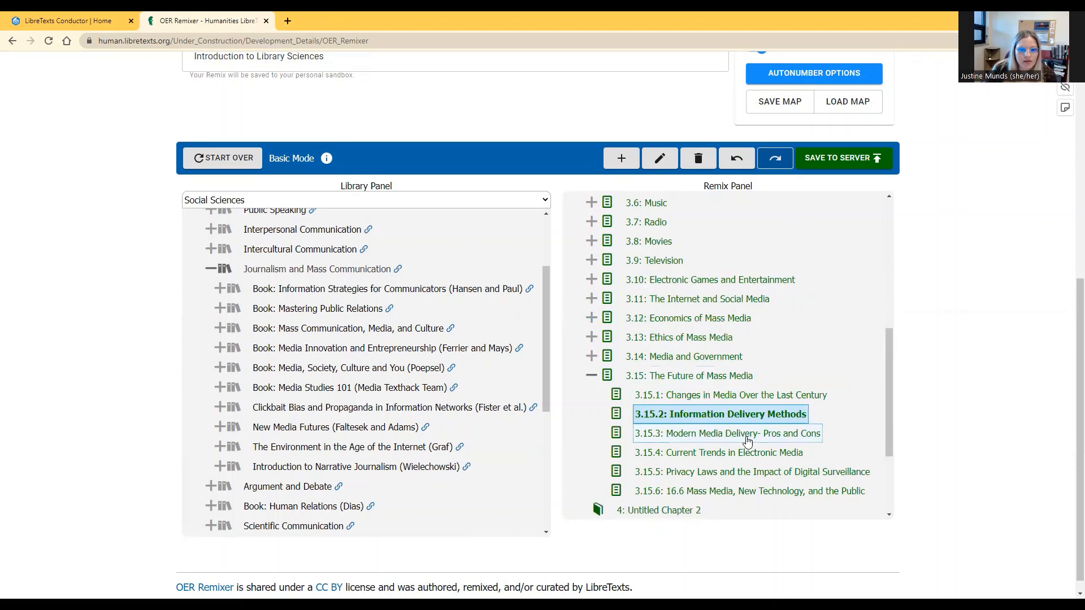
click(702, 158)
click(755, 434)
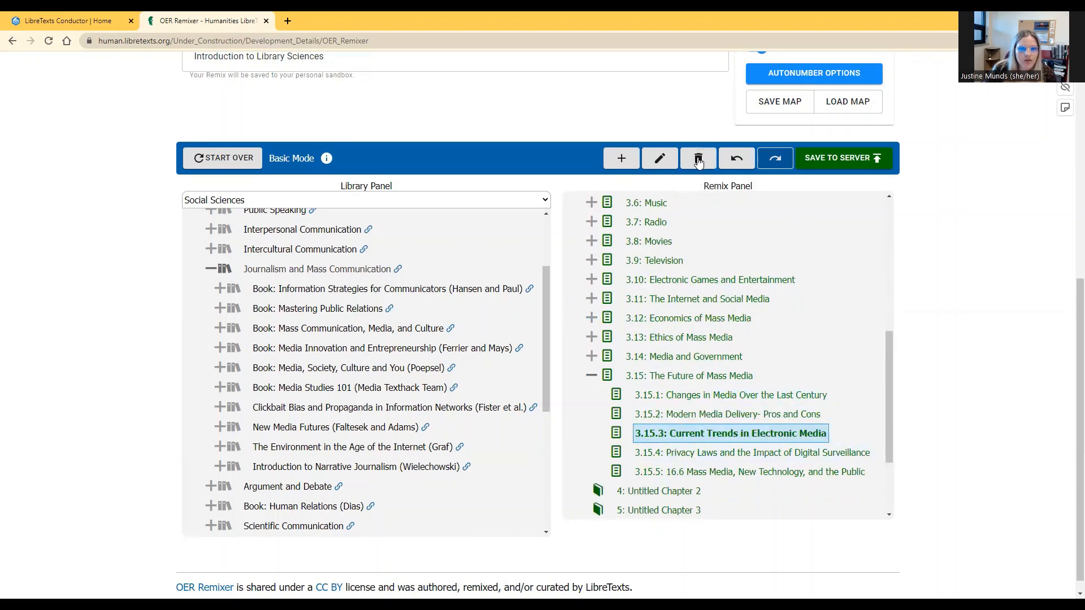
click(700, 164)
click(591, 375)
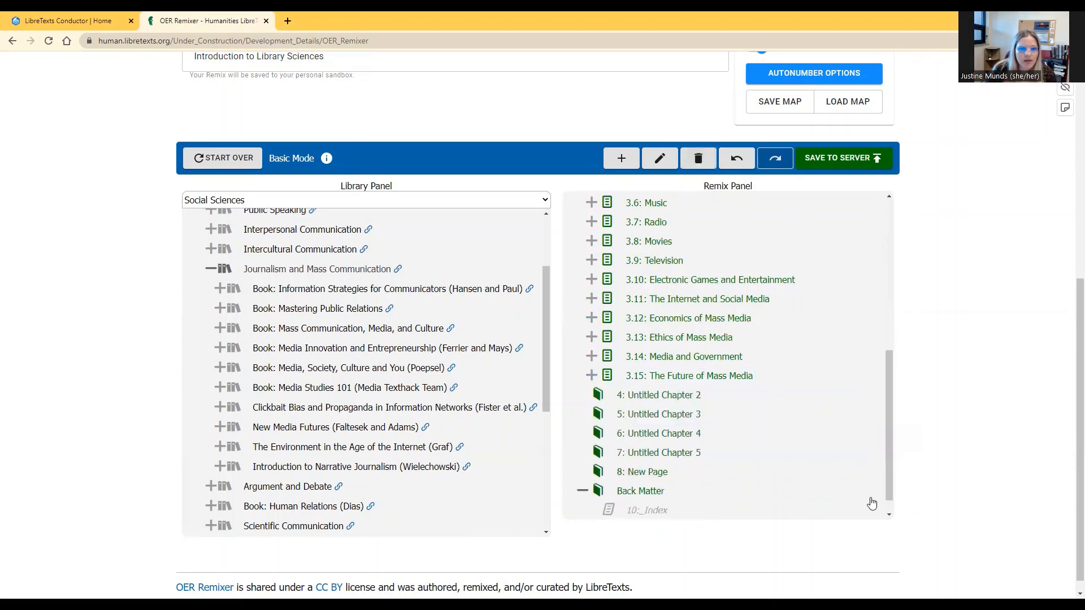
Review the properties of section "3.1: Media and Culture", including its page title, and close them without saving edits
scroll(783, 360, up, 3)
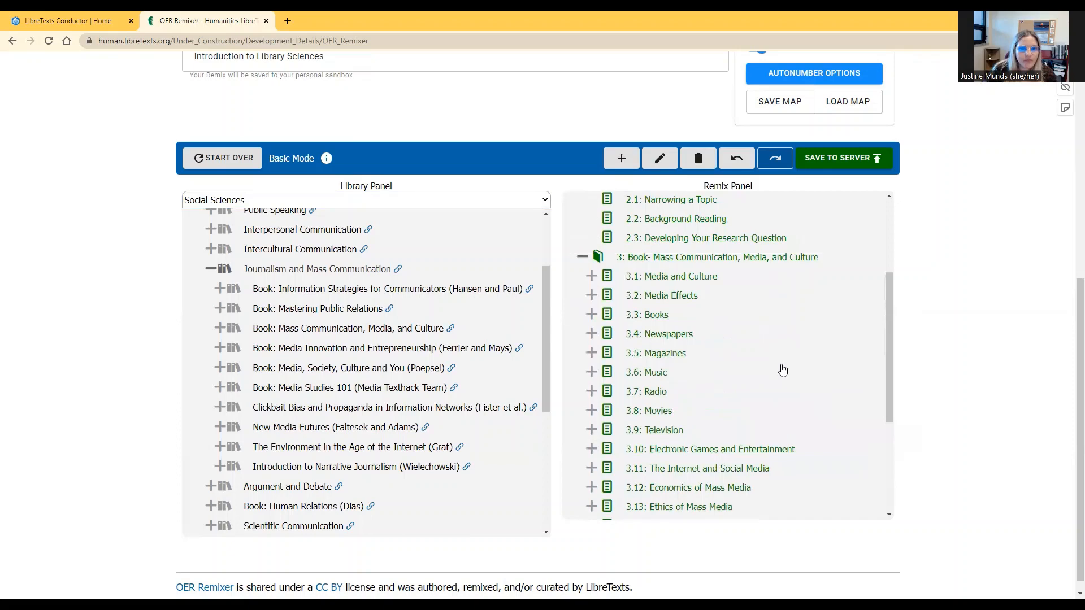
double_click(700, 285)
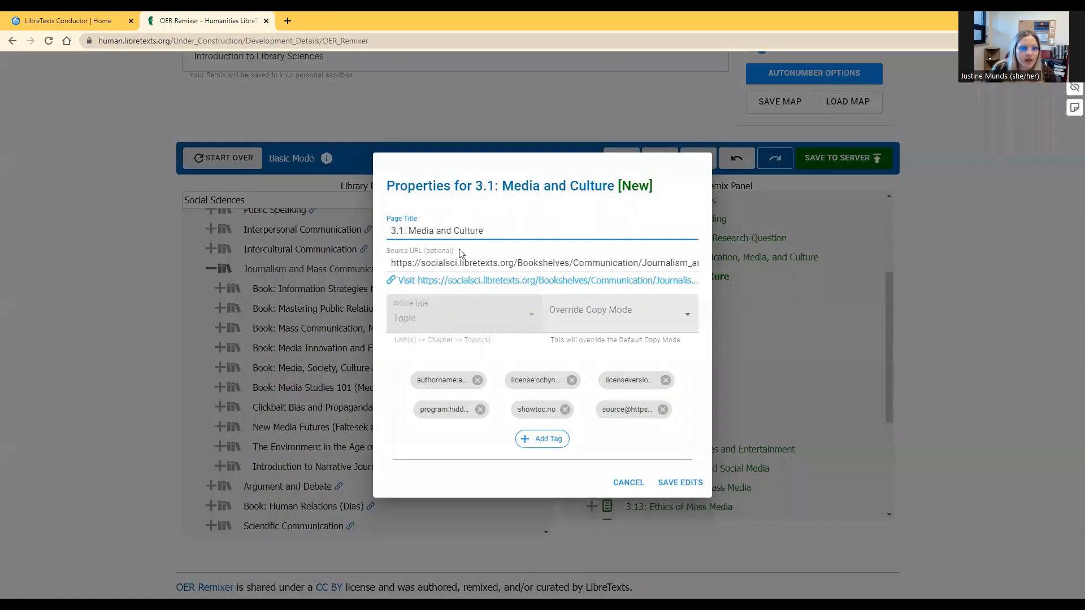
drag(409, 232, 487, 232)
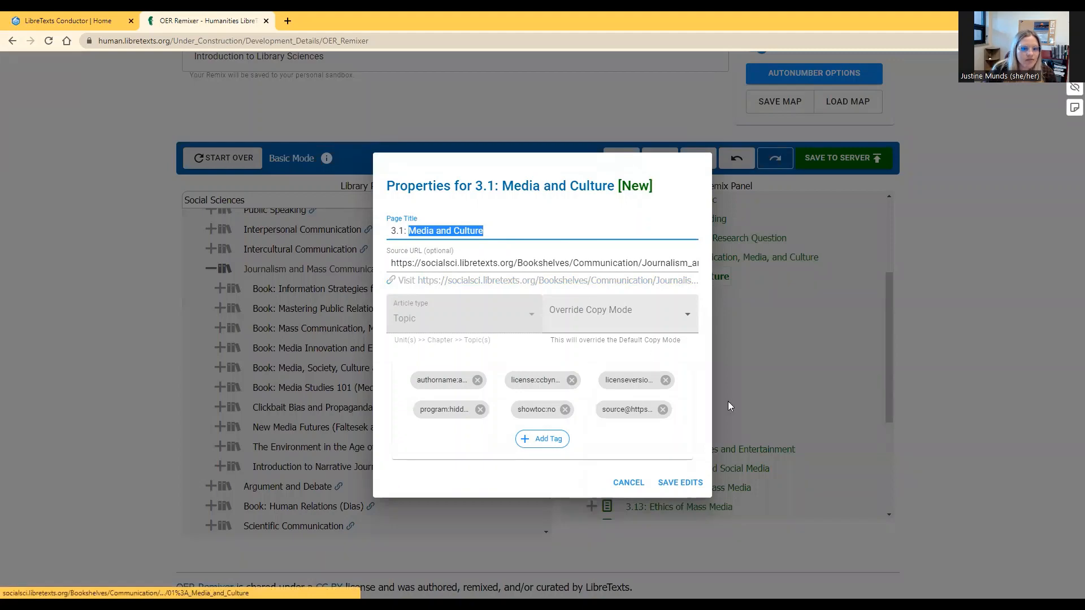
click(637, 484)
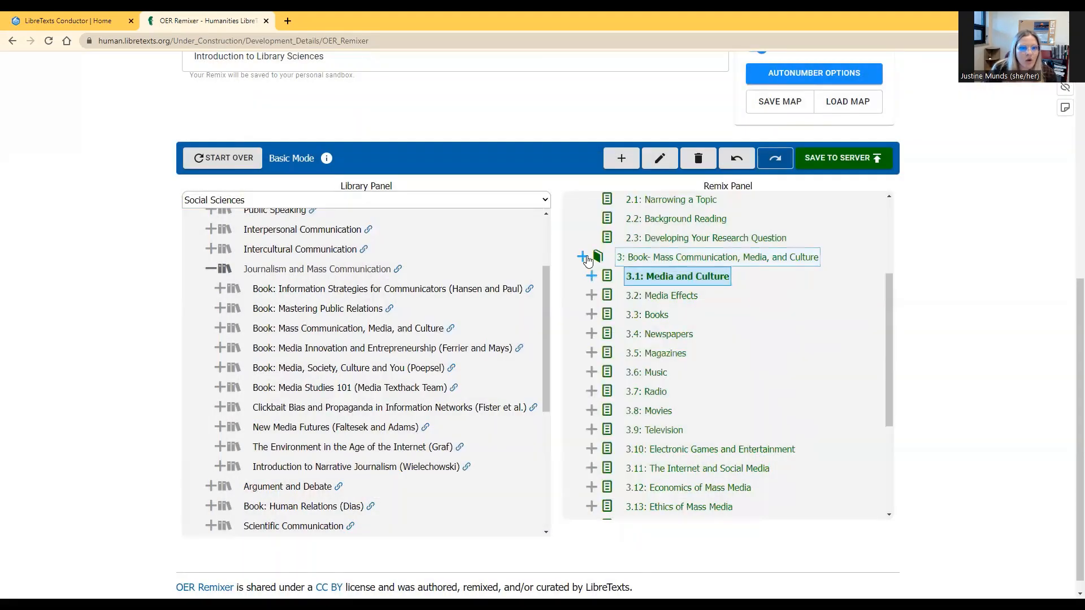
Collapse the "Mass Communication, Media, and Culture" chapter, check the remix outline and proceed to the publish summary
click(583, 257)
scroll(699, 342, up, 2)
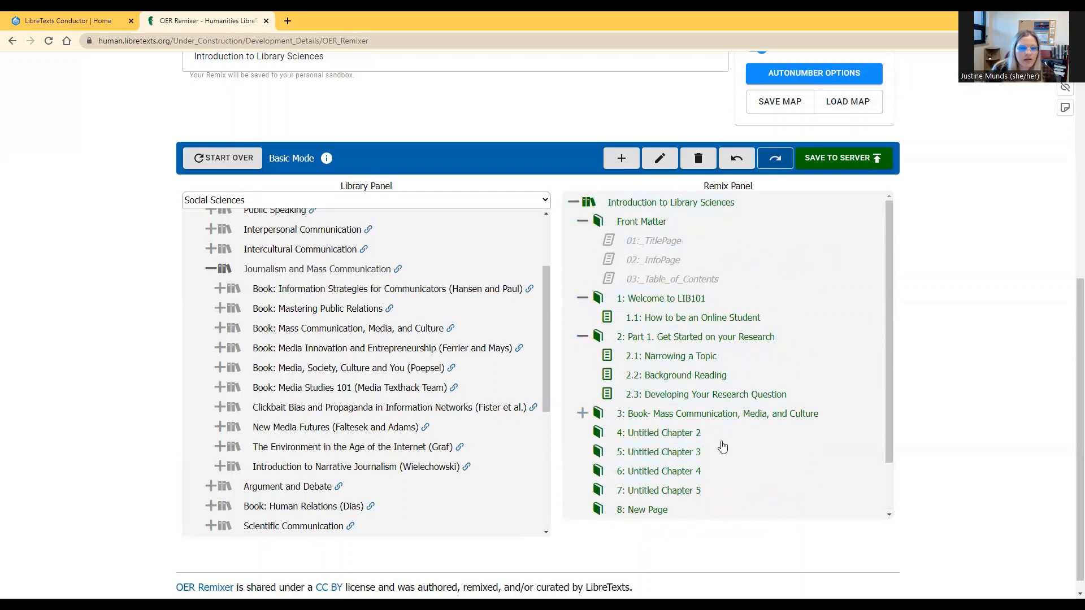
scroll(723, 497, down, 1)
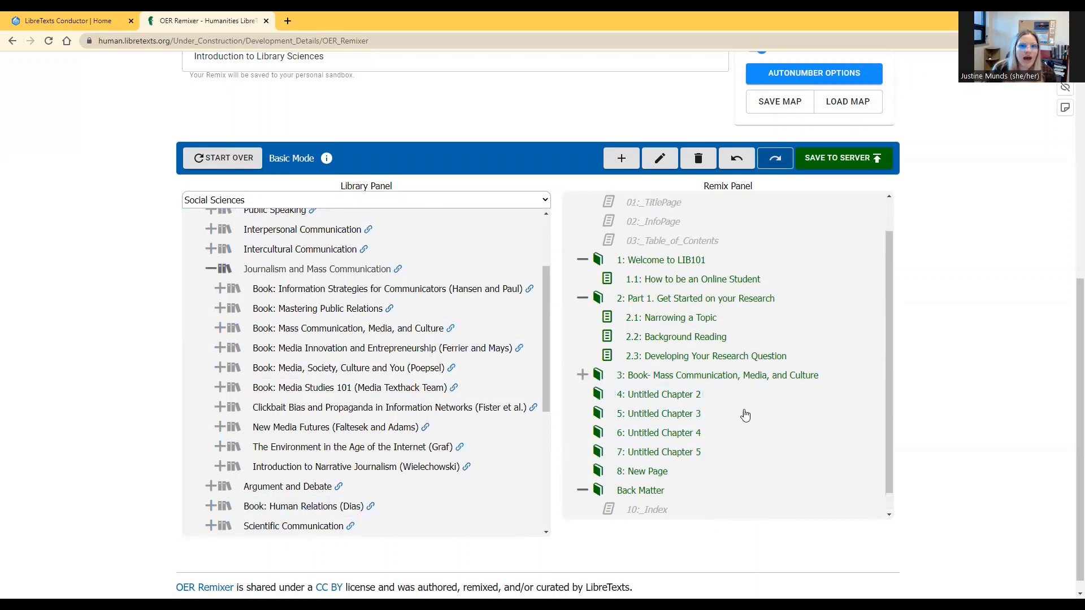
scroll(744, 414, up, 2)
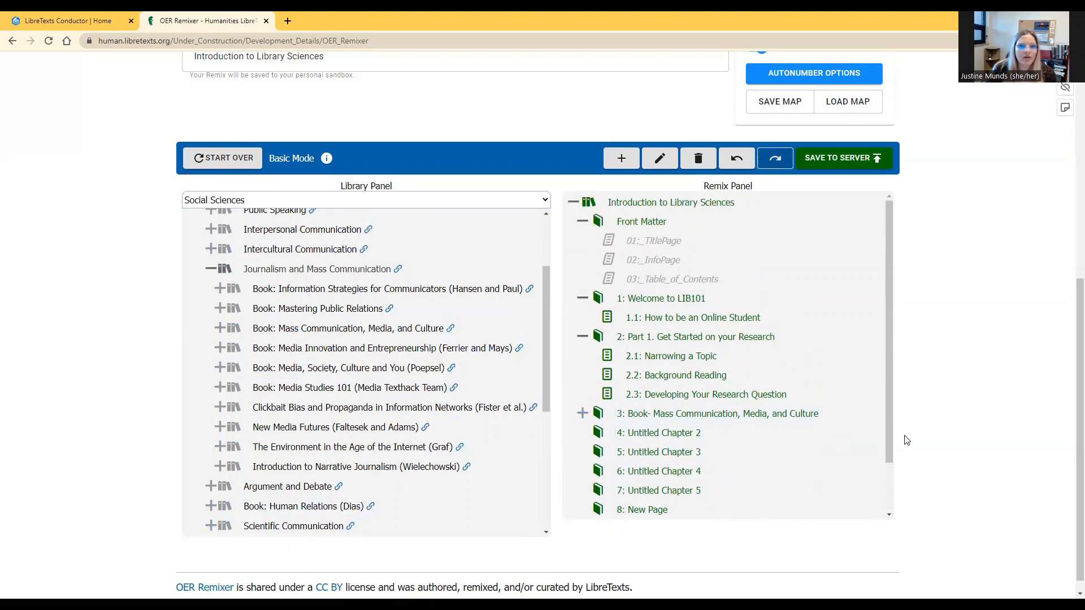
click(861, 158)
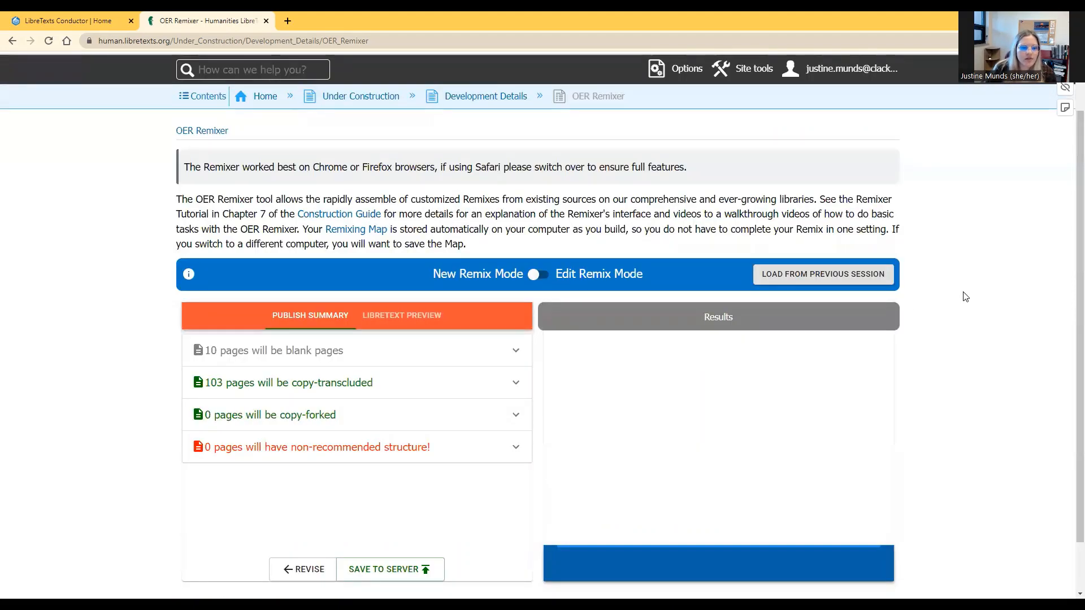
Examine the publish summary's lists of pages that will be blank and pages that will be copy-transcluded, collapsing each list after checking
scroll(964, 296, down, 1)
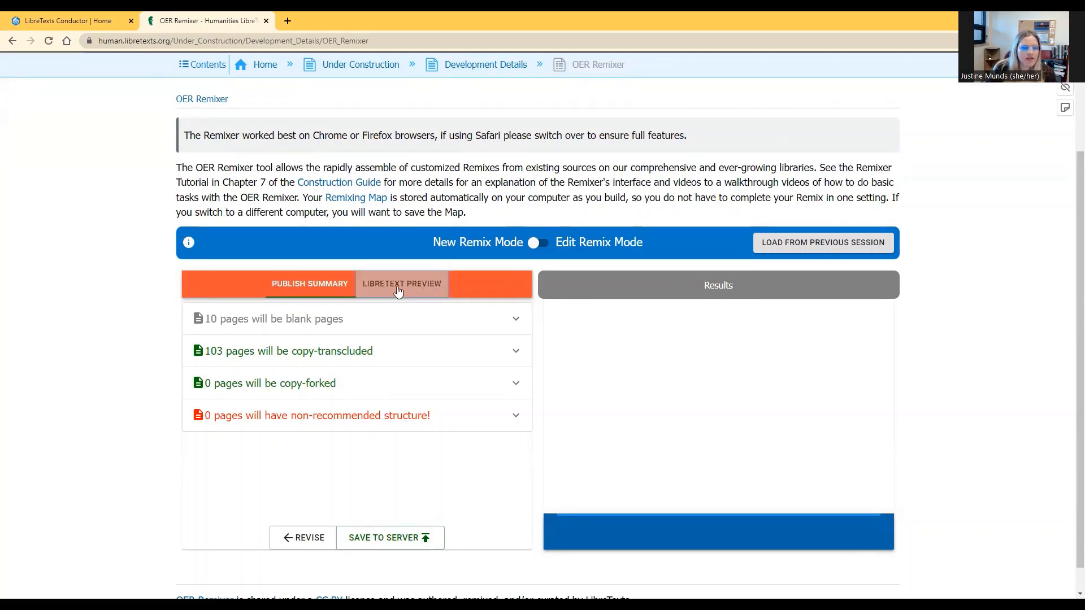
scroll(415, 424, down, 1)
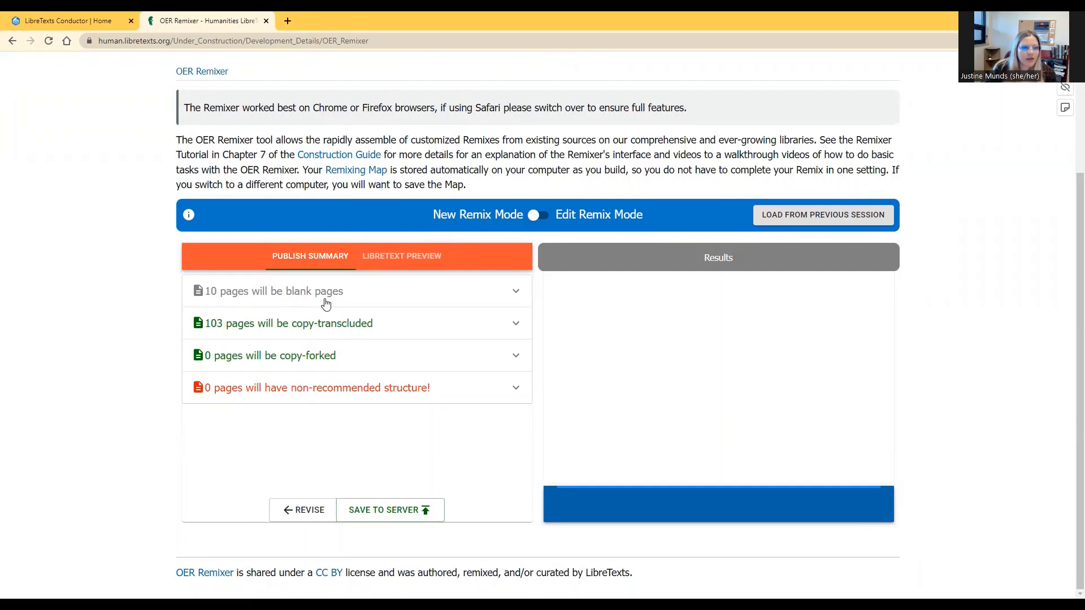
click(458, 298)
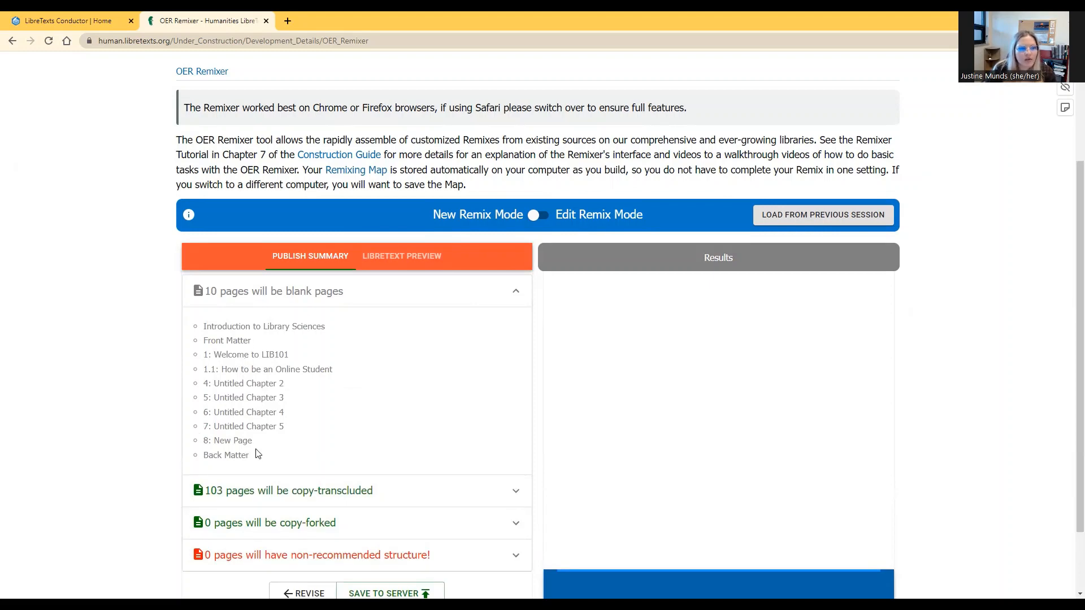
click(513, 303)
click(509, 324)
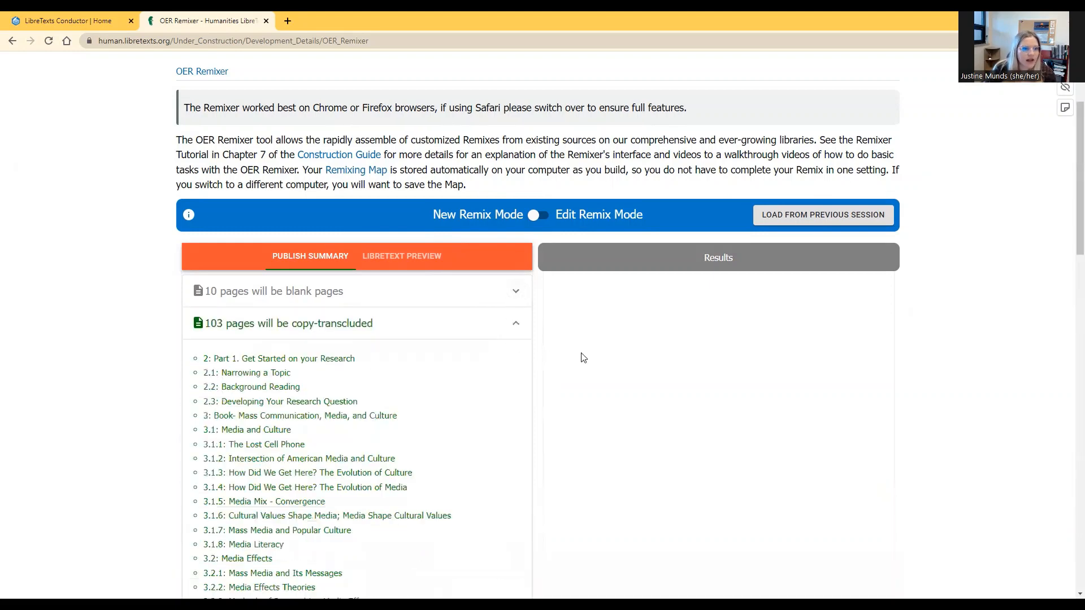
scroll(282, 509, down, 5)
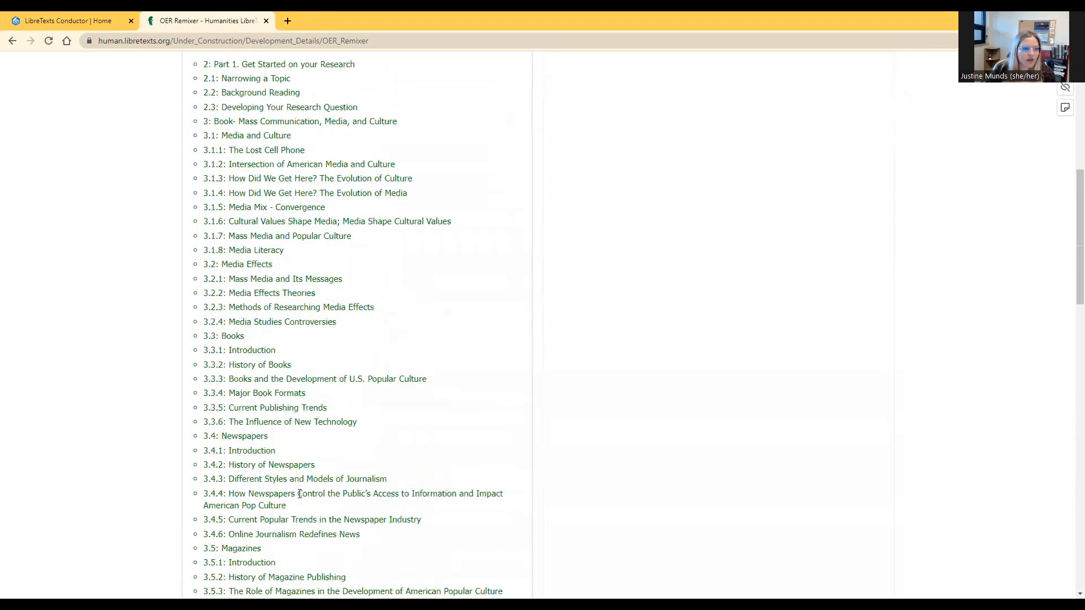
scroll(302, 509, down, 2)
scroll(520, 283, up, 6)
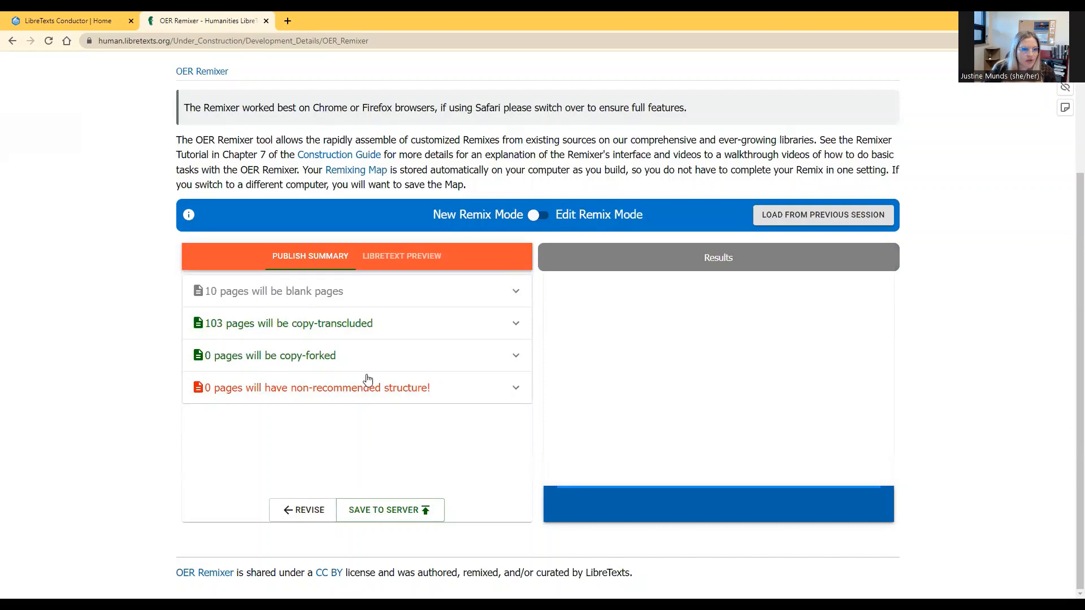
Save the remix to the server and copy the link address of the new text
click(386, 511)
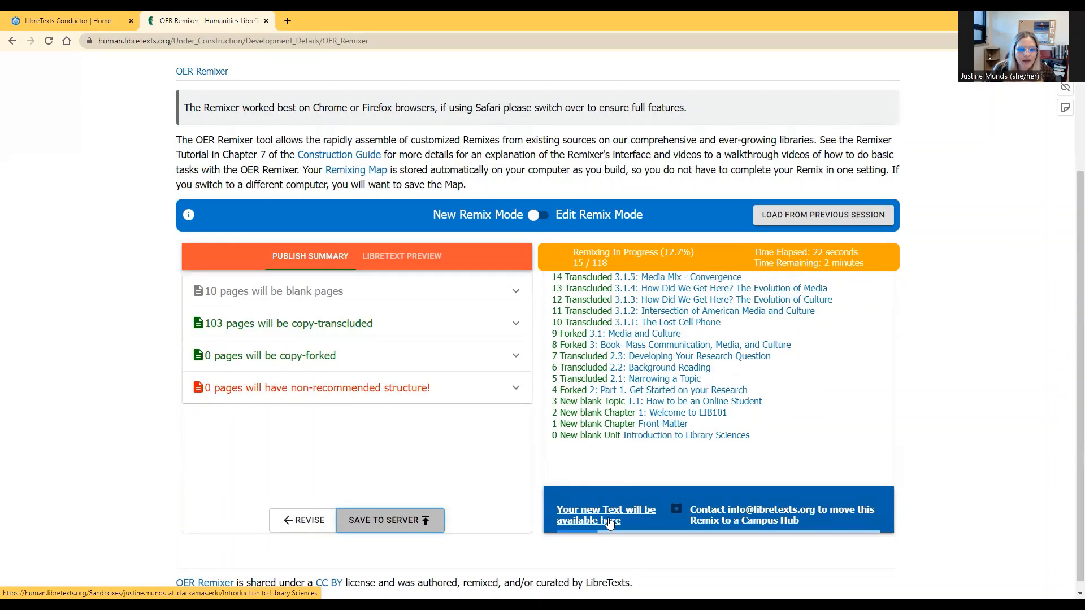
right_click(608, 520)
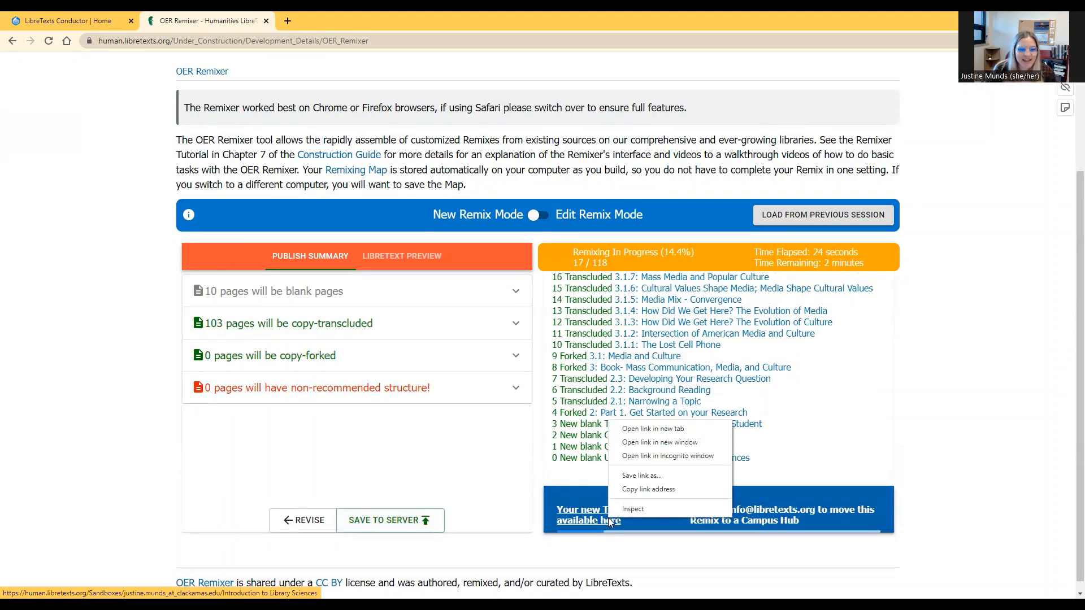
click(649, 490)
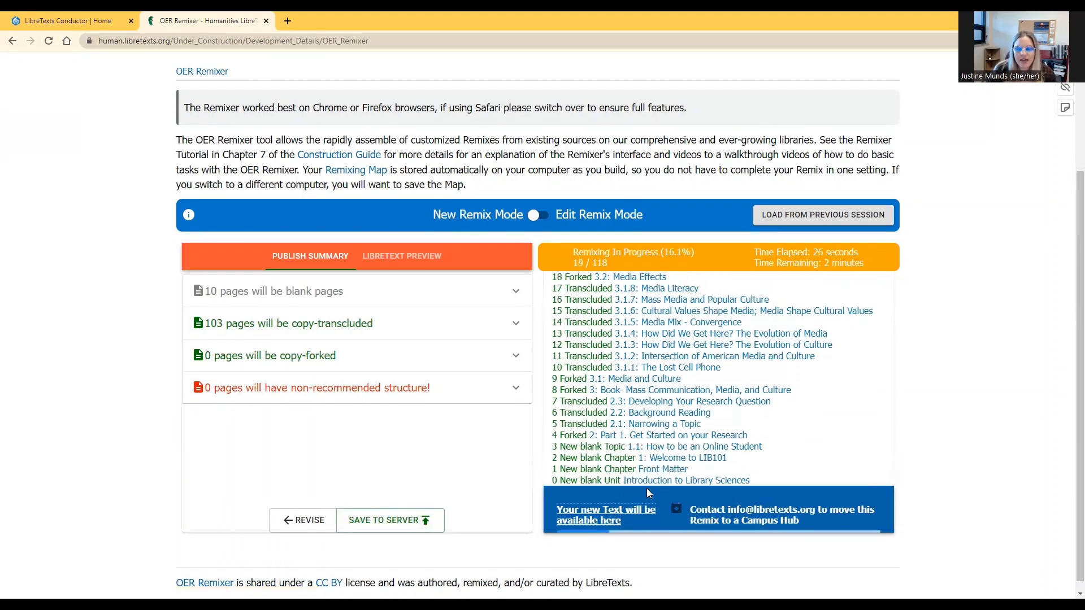